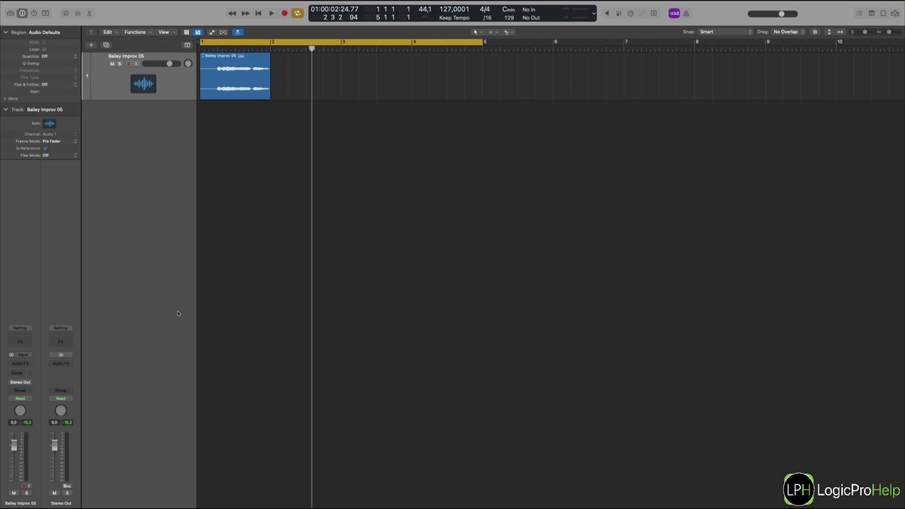
Step: Insert the Logic Stereo Delay on the Bailey Improv 05 track and place its window below the selected audio region
click(25, 364)
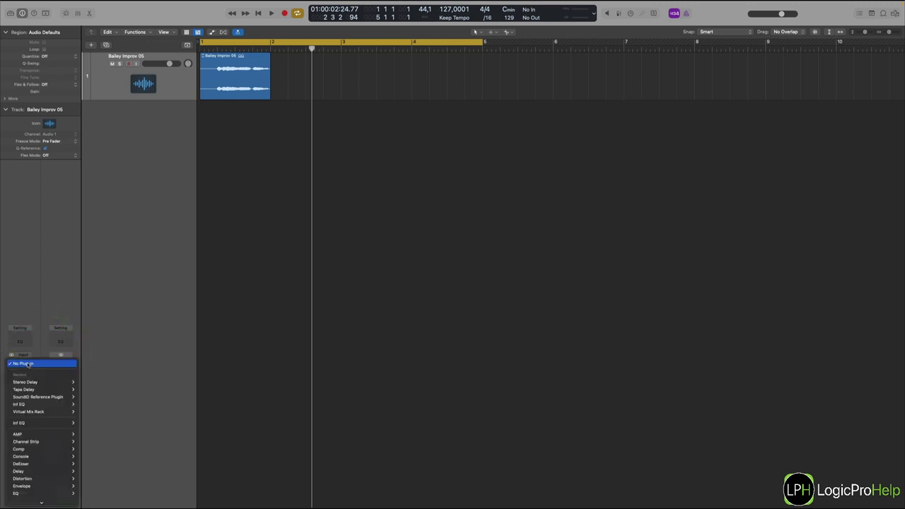
mouse_move(31, 501)
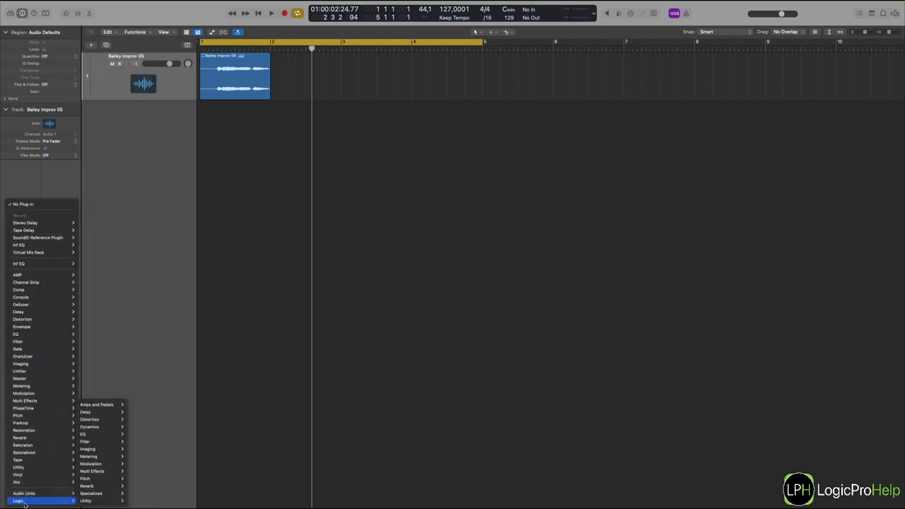
mouse_move(86, 413)
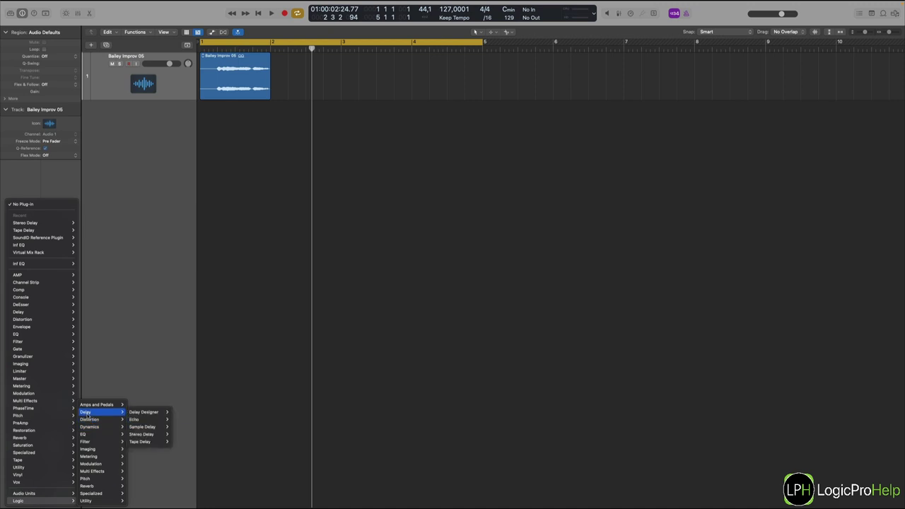
mouse_move(140, 428)
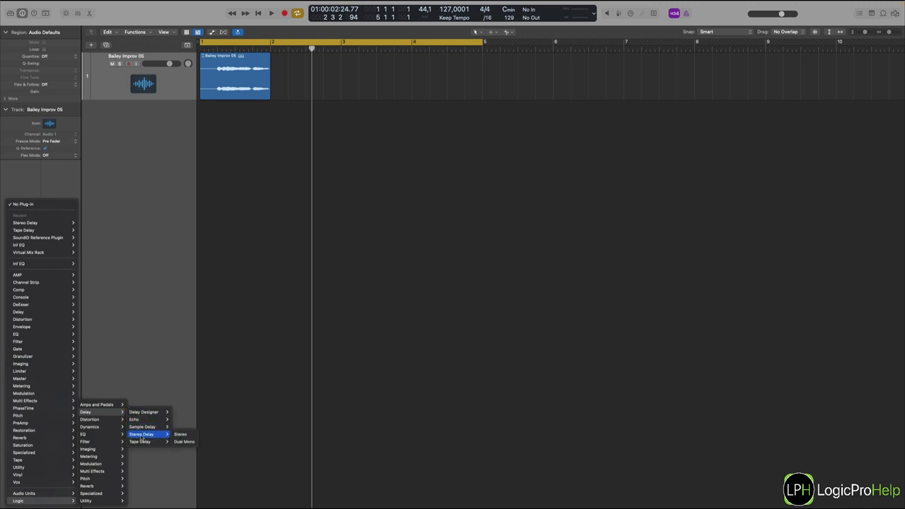
click(141, 436)
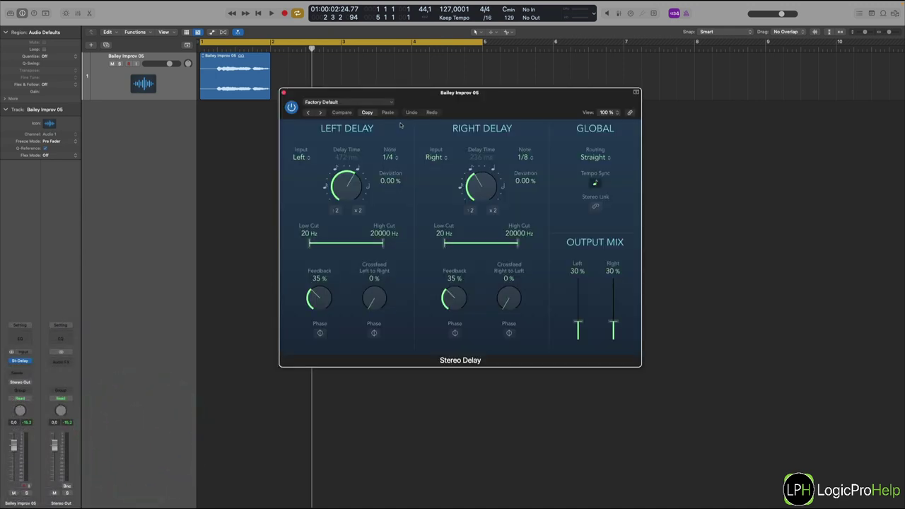
drag(419, 100, 362, 147)
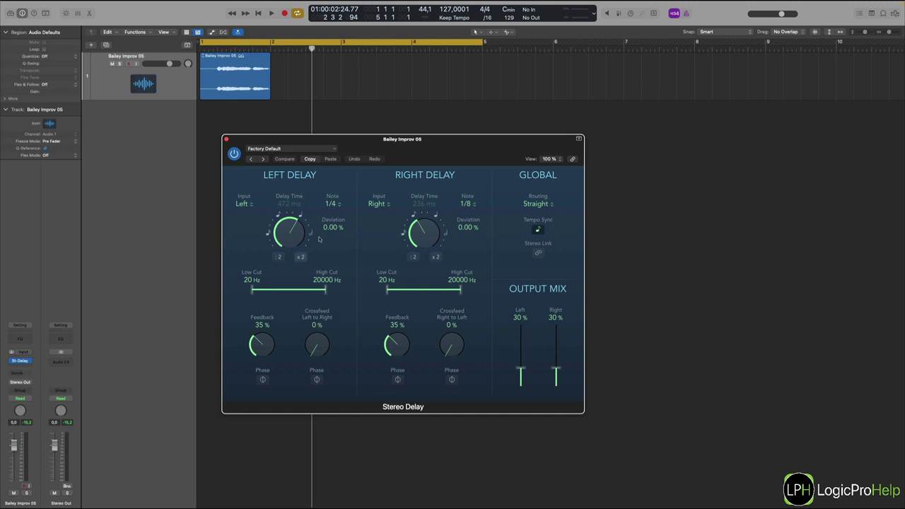
click(232, 83)
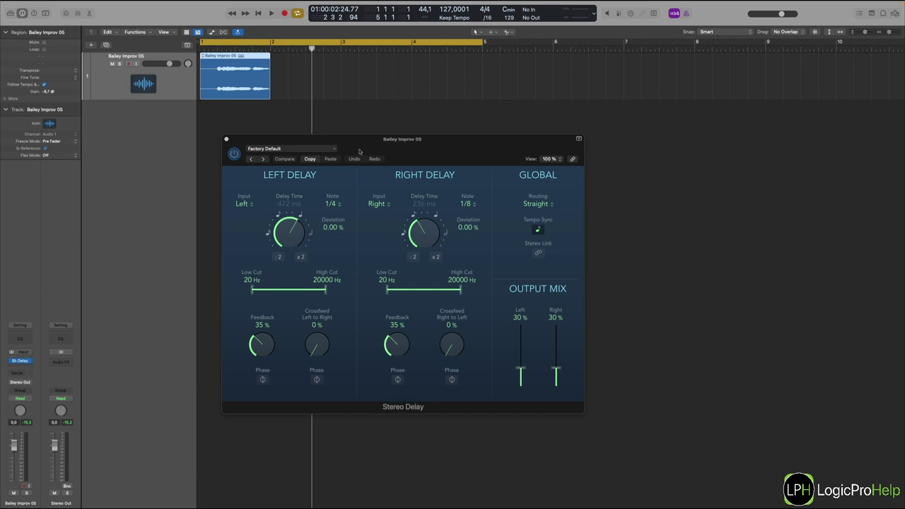
drag(377, 145, 368, 157)
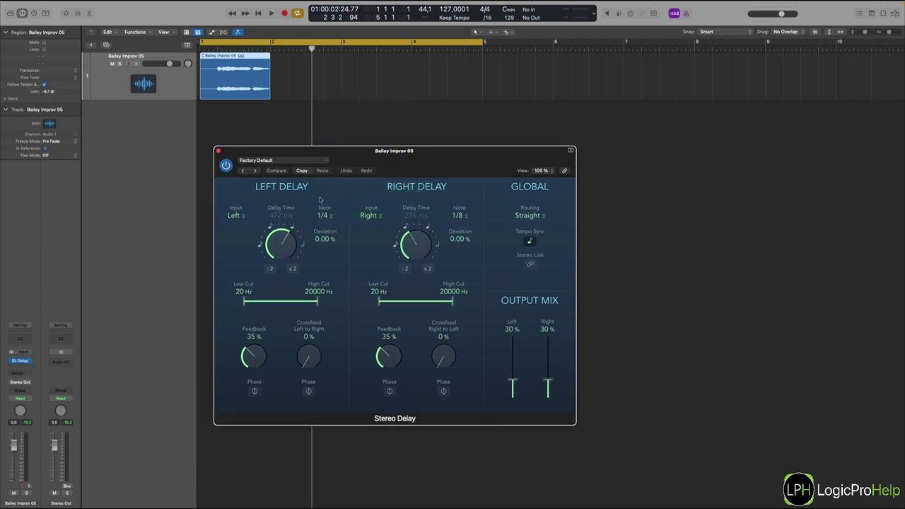
Step: Lower the Stereo Delay's right output mix to 27 %
mouse_move(25, 364)
drag(513, 388, 547, 382)
click(228, 68)
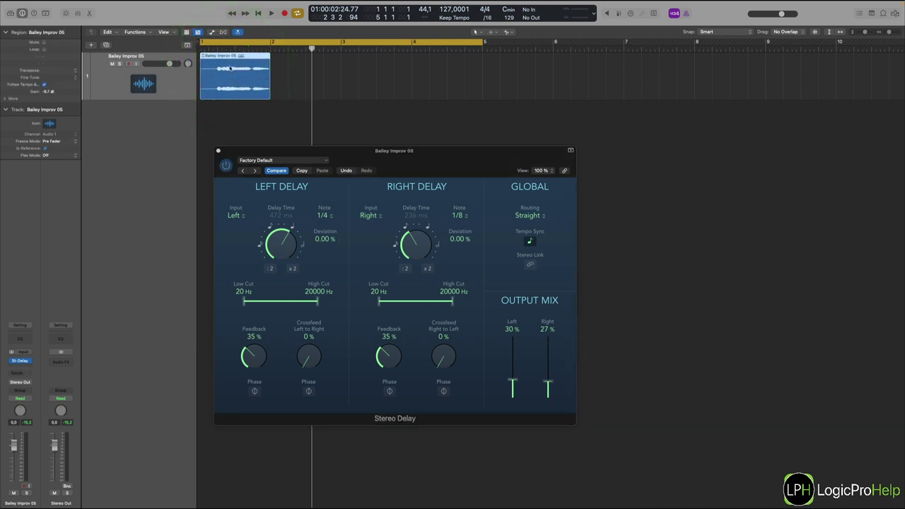
Step: Bypass the Stereo Delay and play the dry audio region with the track height enlarged
click(225, 165)
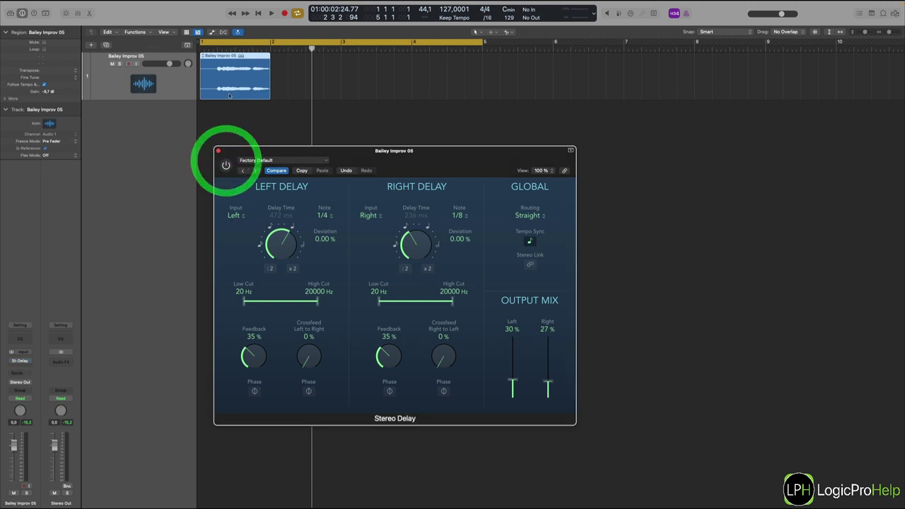
drag(169, 100, 164, 136)
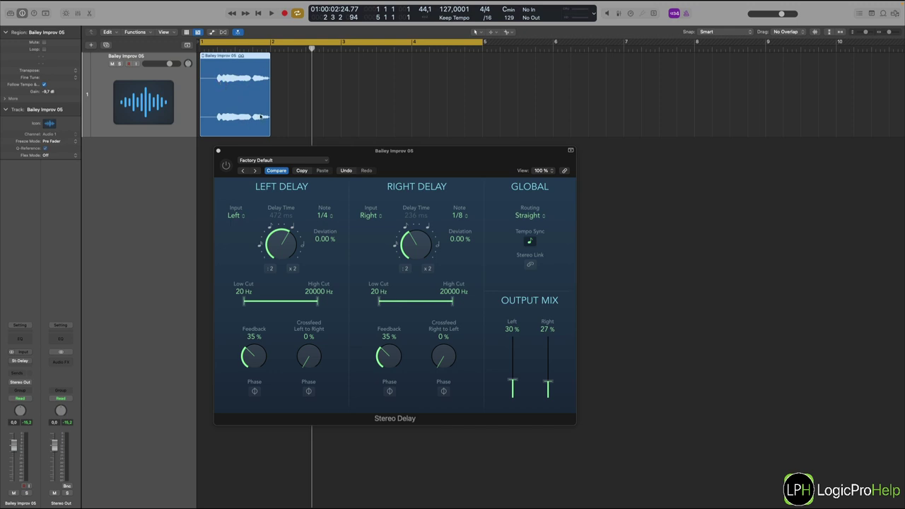
click(162, 82)
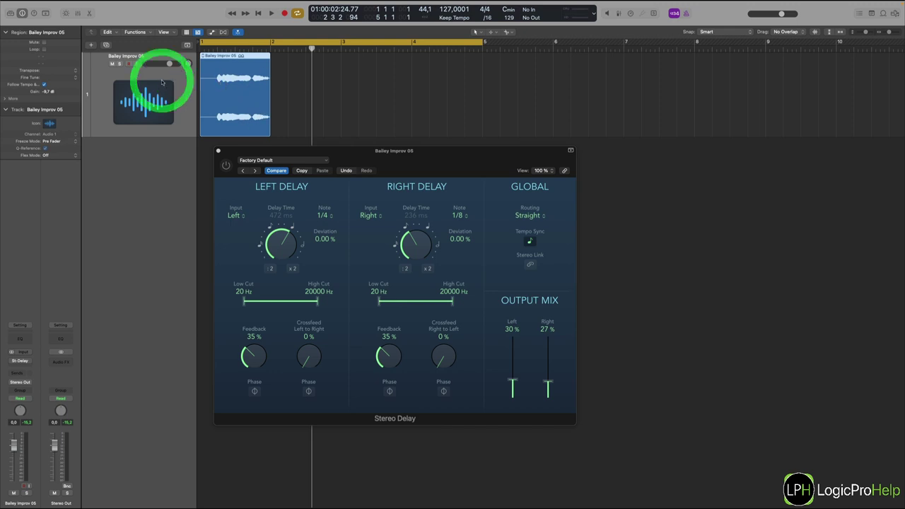
key(space)
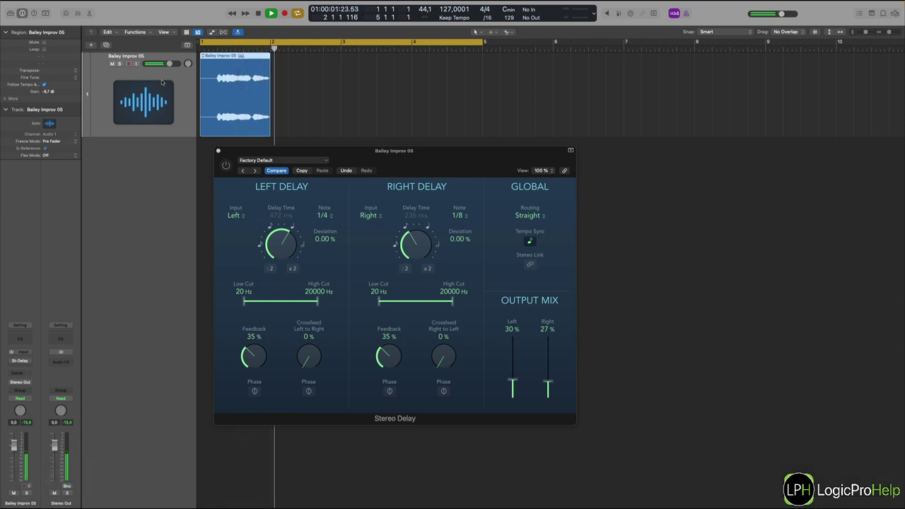
key(space)
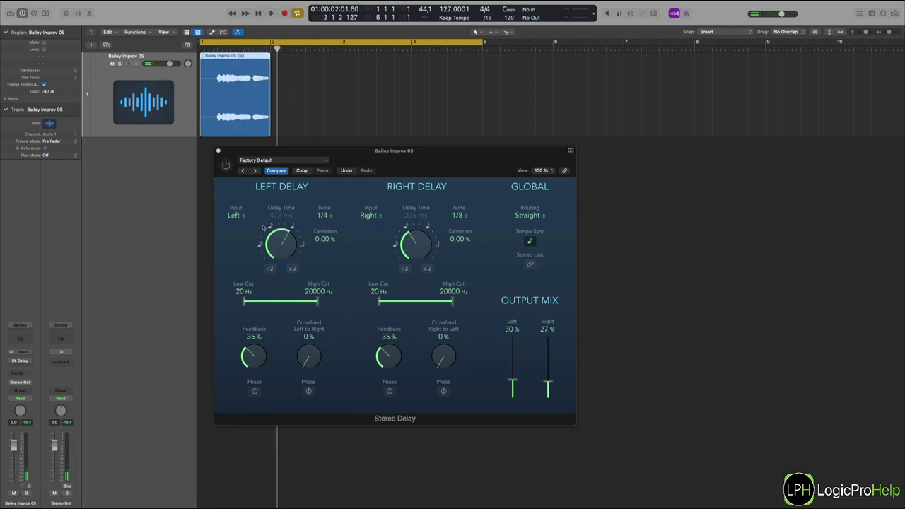
Step: Re-enable the Stereo Delay and play the audio with the effect applied
click(225, 167)
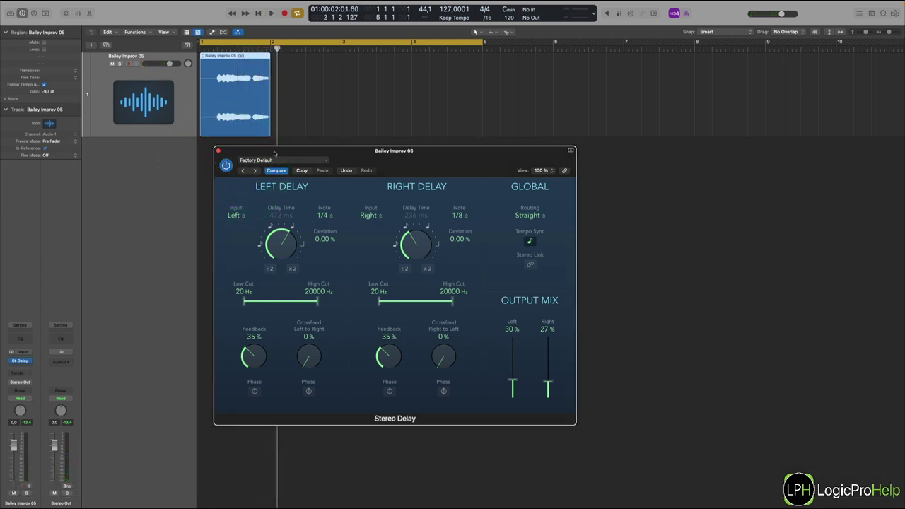
drag(274, 151, 294, 146)
key(space)
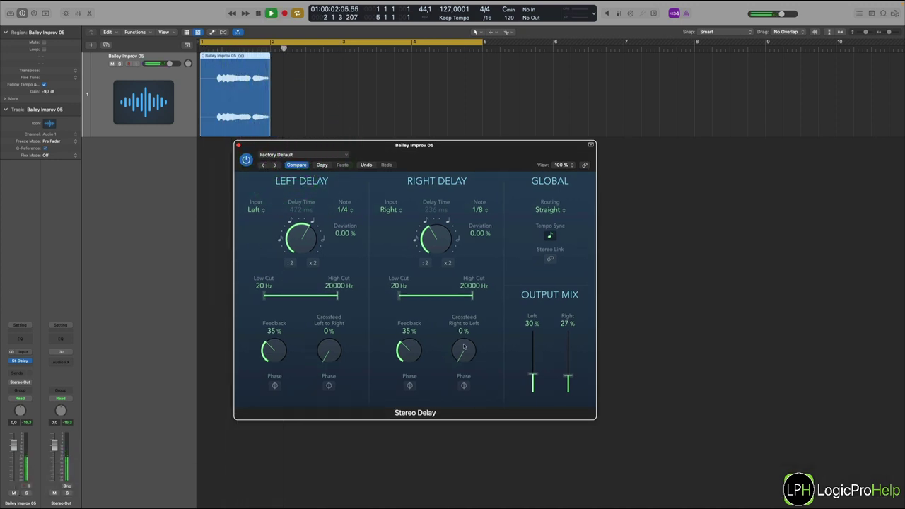
key(space)
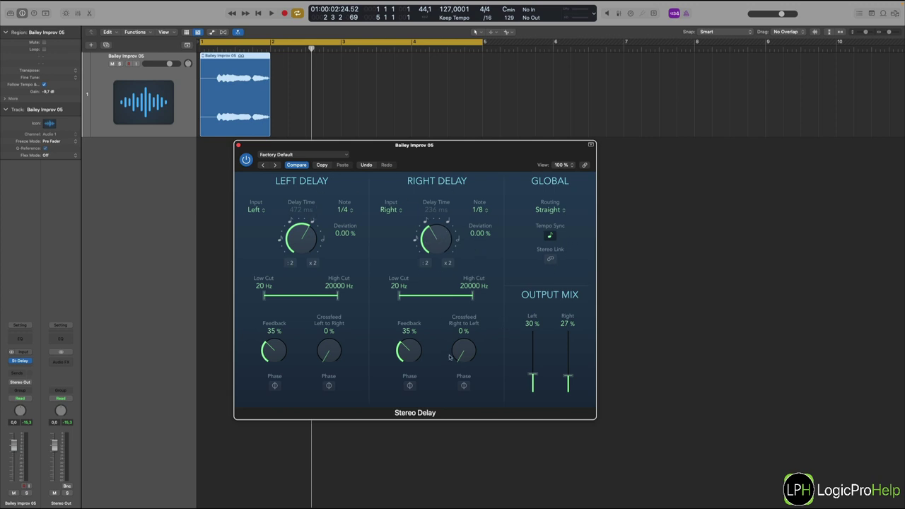
Step: Set both delays' feedback to 48 % and their cut filters to 320–3300 Hz for the left and 340–3300 Hz for the right
drag(407, 351, 410, 335)
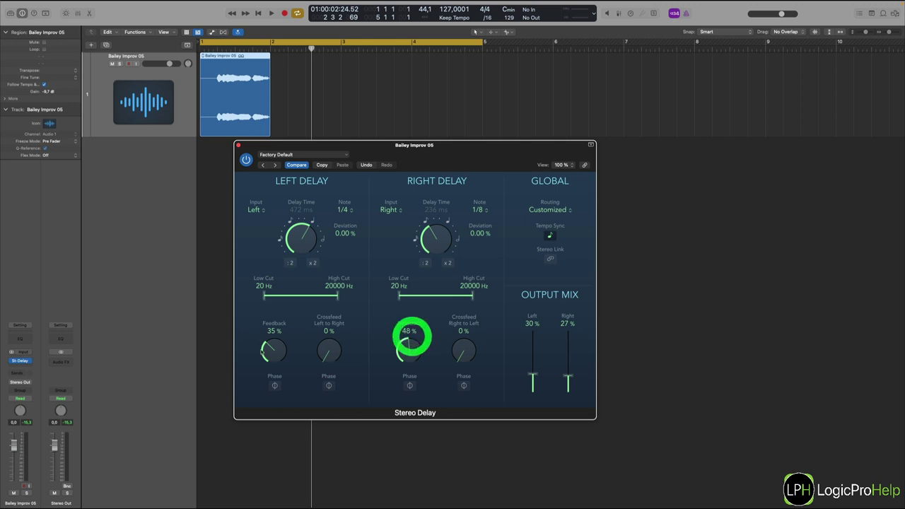
drag(271, 332, 273, 332)
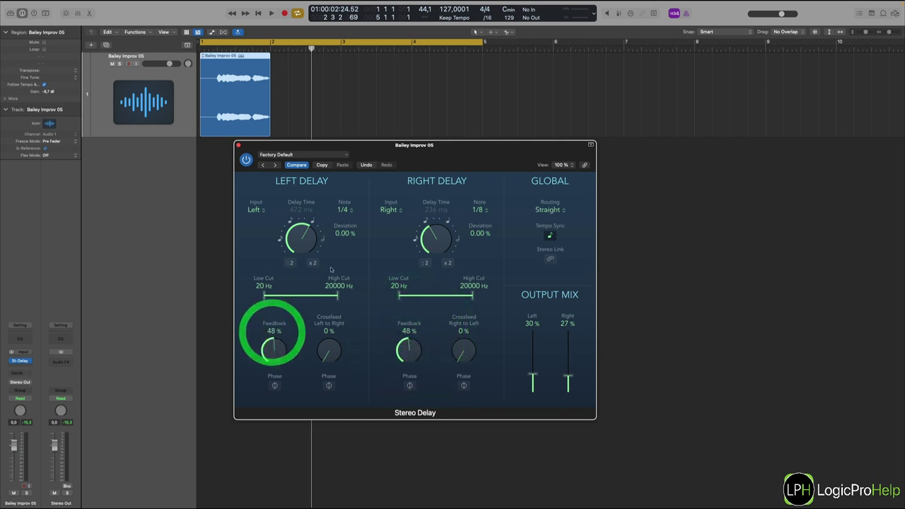
drag(453, 148, 501, 146)
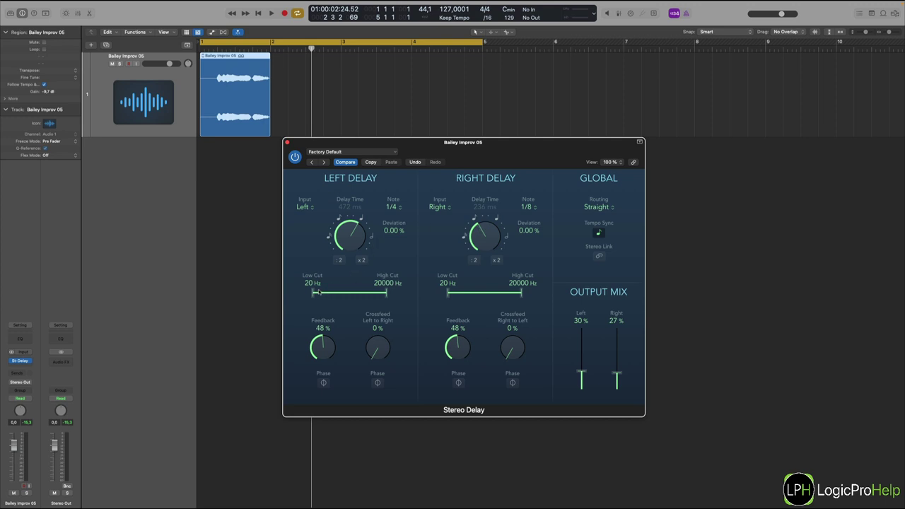
drag(319, 292, 367, 294)
drag(447, 292, 495, 295)
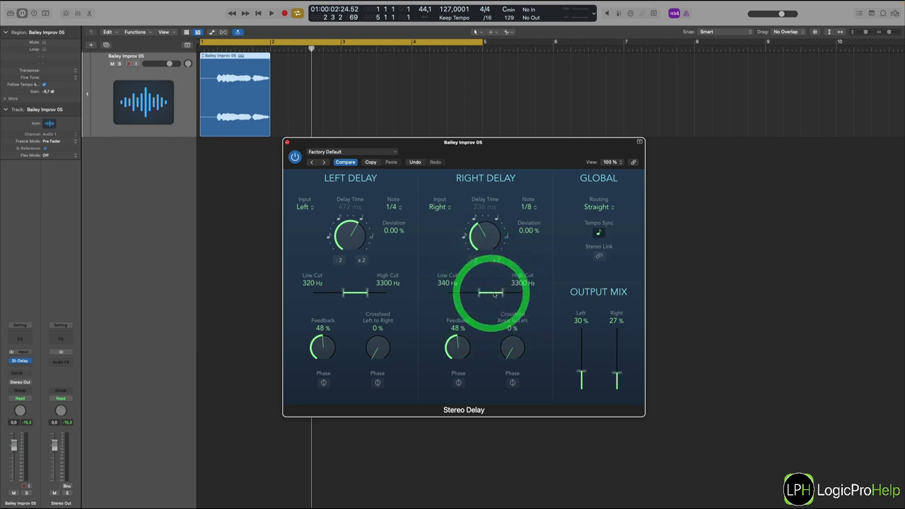
Step: Set the Stereo Delay's output mix to 61 % for the left channel and 26 % for the right
drag(580, 374, 578, 352)
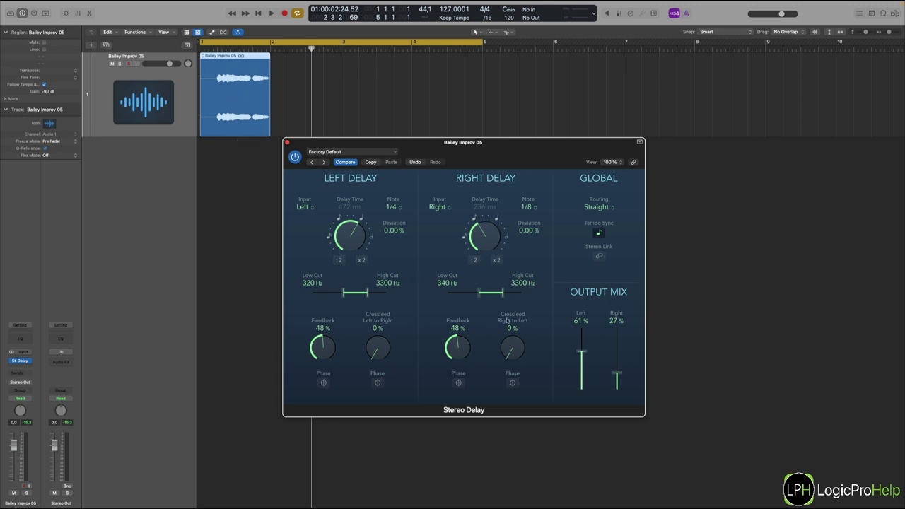
click(616, 375)
drag(435, 153, 393, 141)
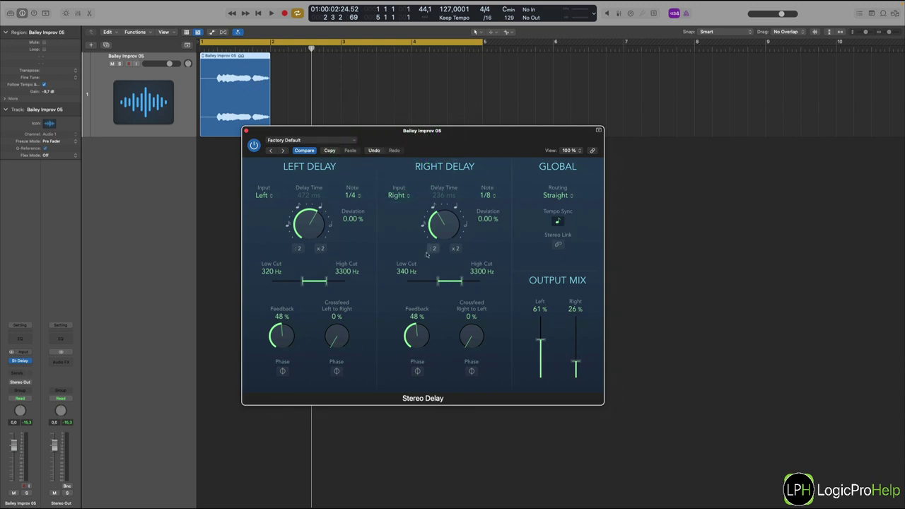
Step: Load the Dual 1/8 Note preset in the Stereo Delay
click(331, 142)
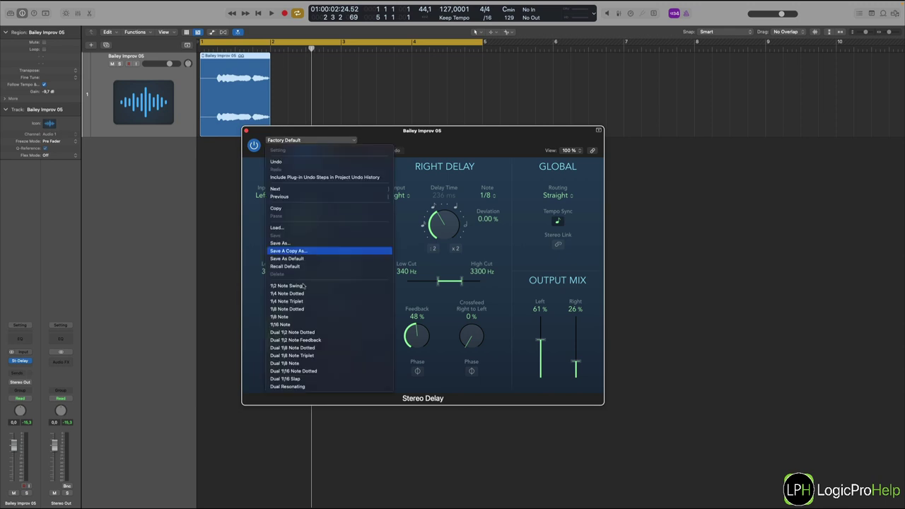
click(290, 363)
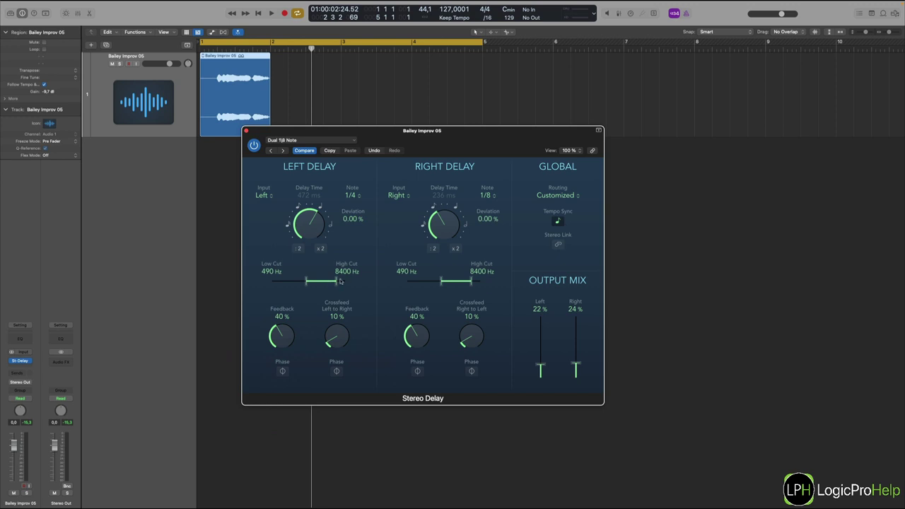
Step: Set the note value to 1/4 for the right delay and 1/2 for the left delay
click(493, 194)
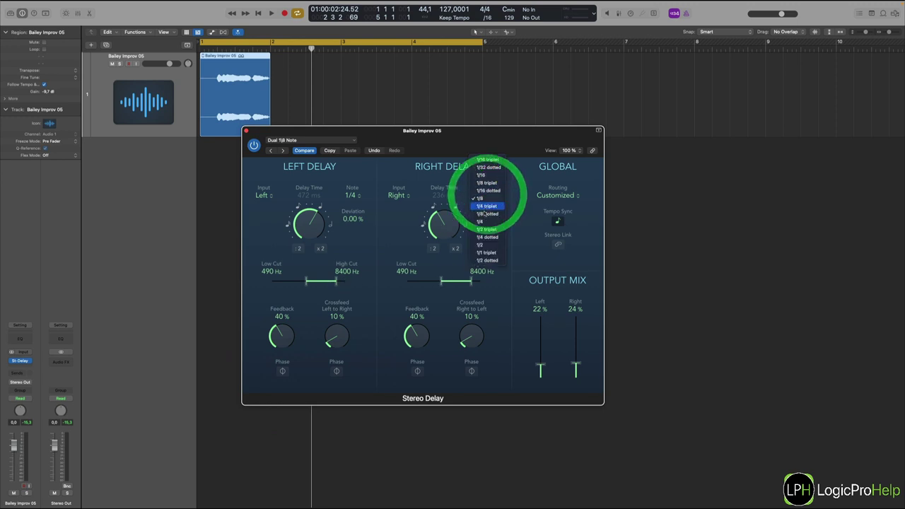
click(471, 219)
click(351, 195)
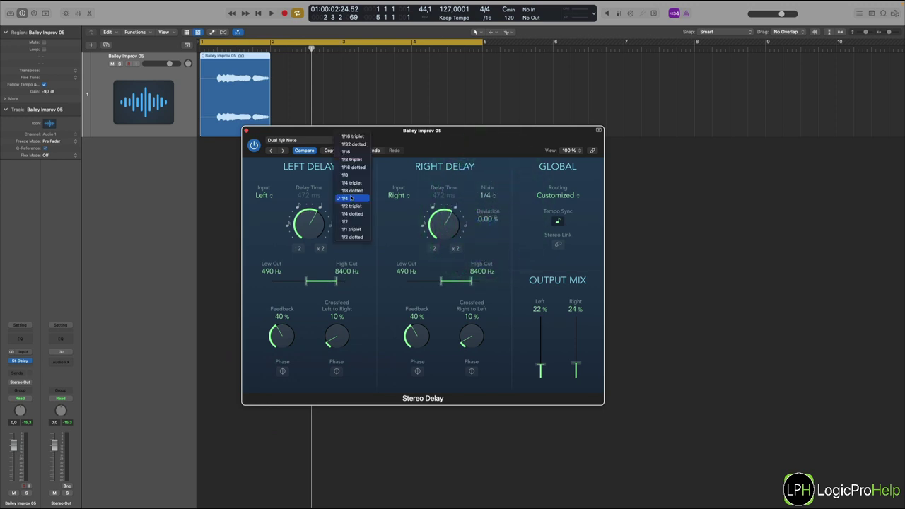
click(347, 222)
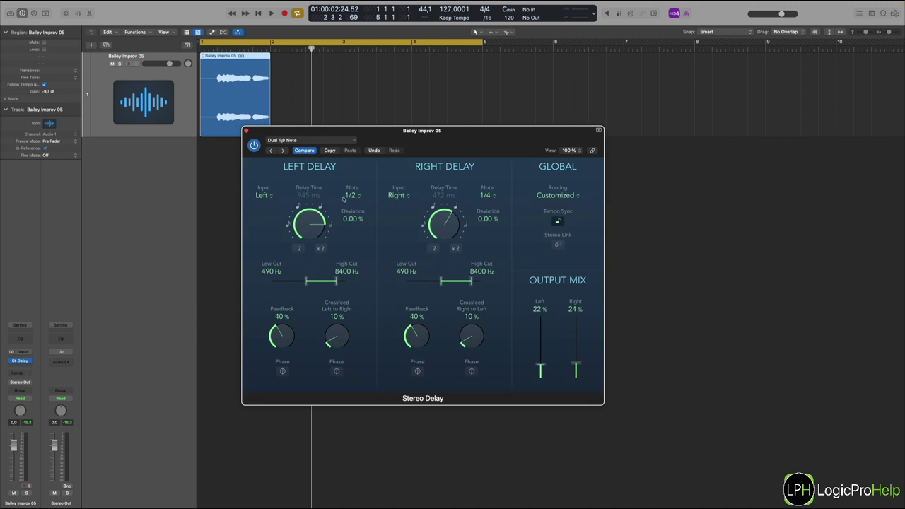
Step: Change the right delay's note value to 1/8 and the left delay's to 1/4
click(486, 195)
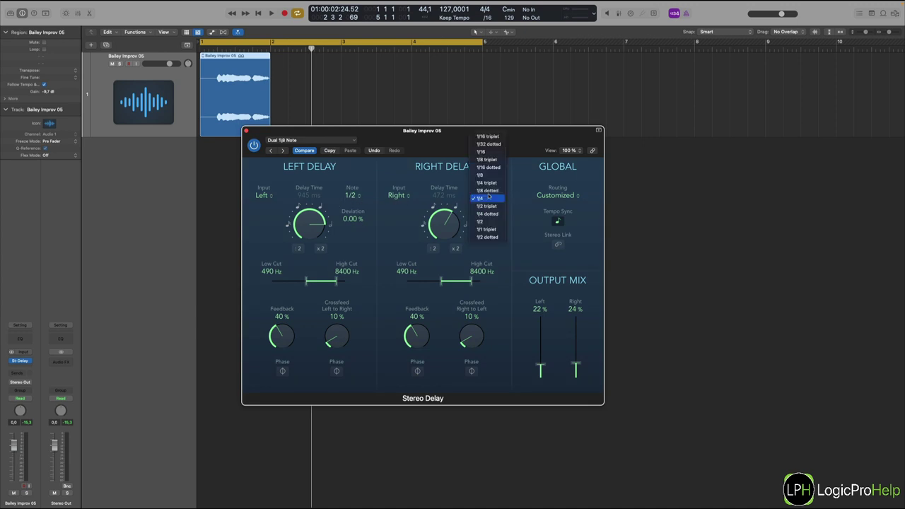
click(488, 175)
click(351, 196)
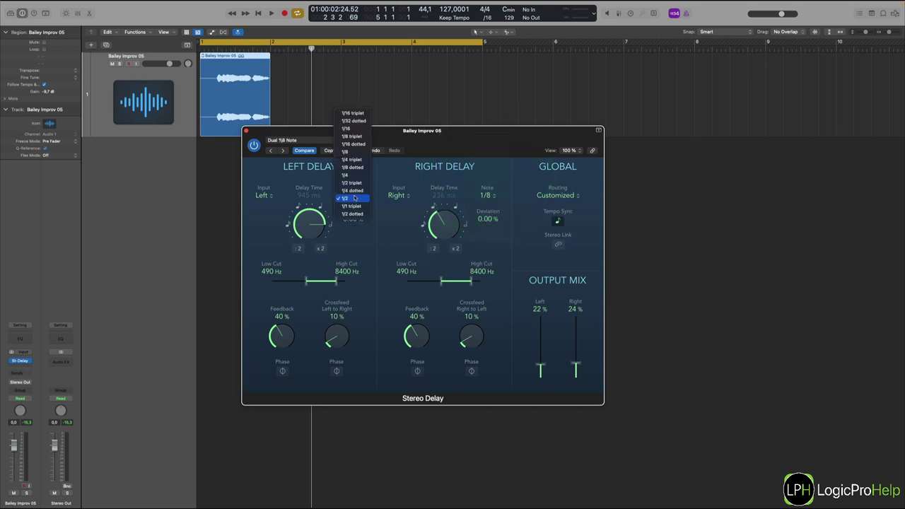
click(354, 173)
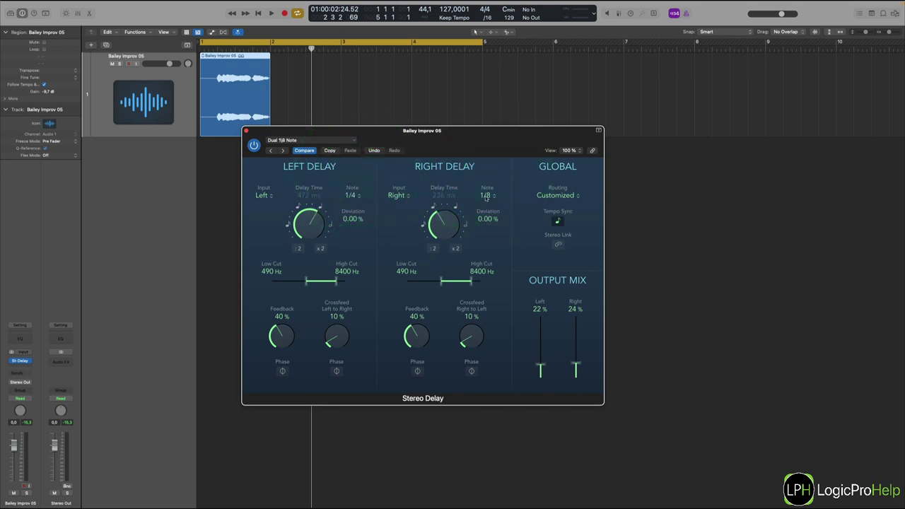
Step: Set the left delay's note value to 1/16
click(486, 196)
click(390, 195)
click(356, 196)
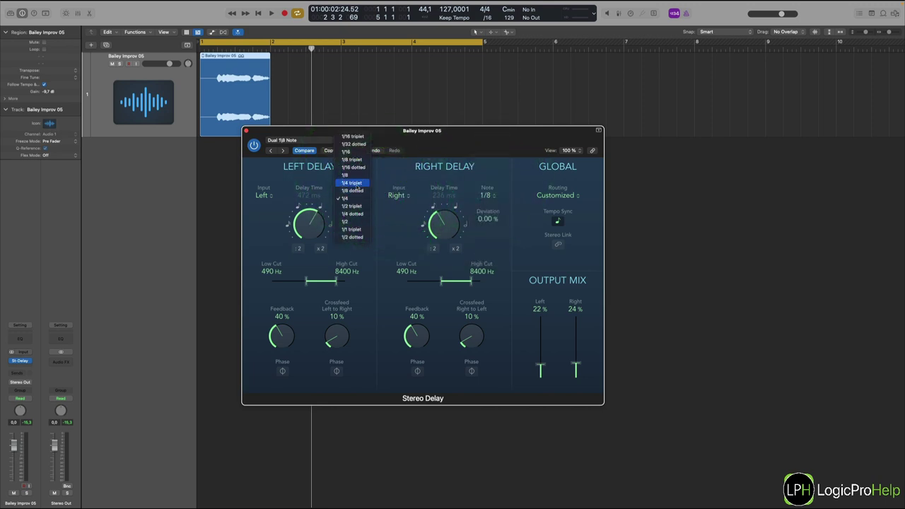
click(346, 152)
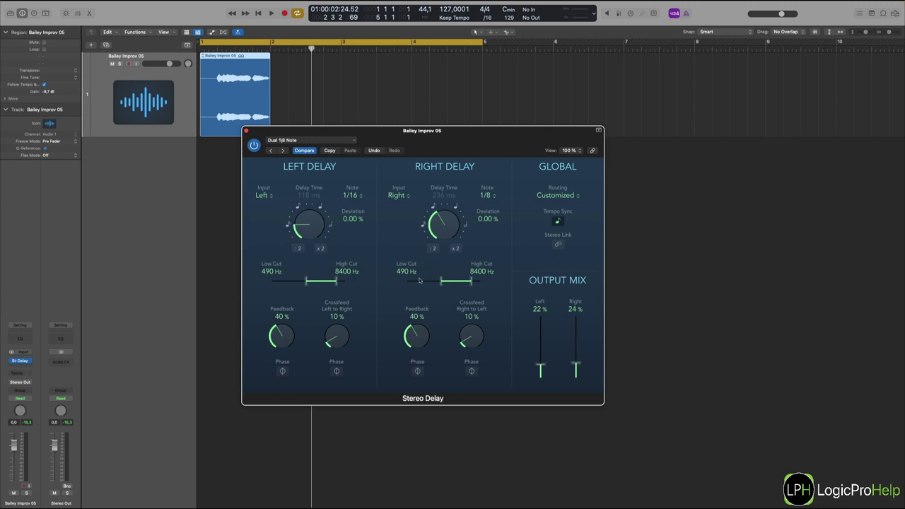
drag(460, 140, 482, 138)
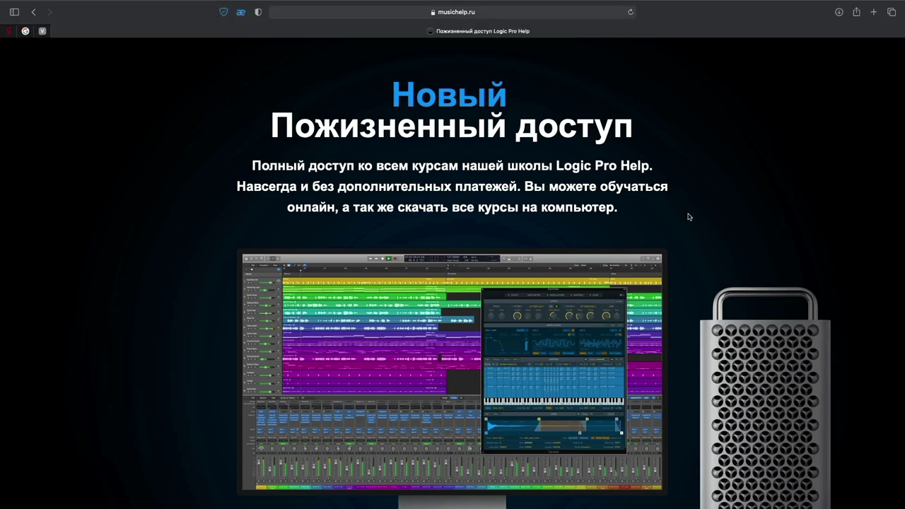
scroll(690, 217, down, 4)
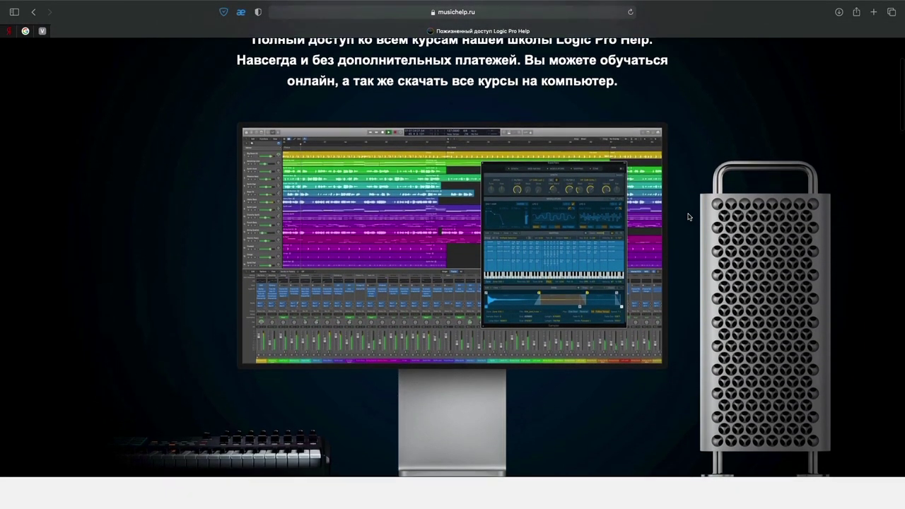
Step: Switch to Safari and look through the Logic Pro Help lifetime access page down to the course package offers
scroll(689, 217, down, 8)
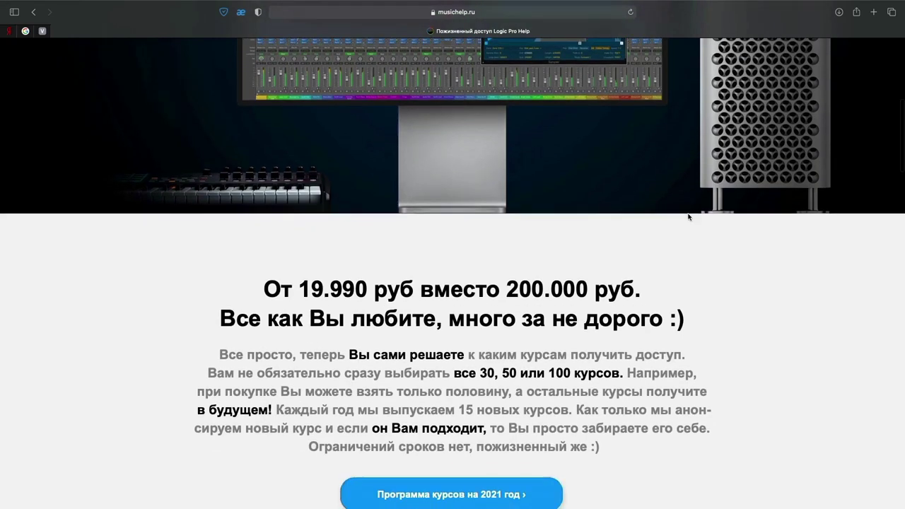
scroll(690, 217, down, 6)
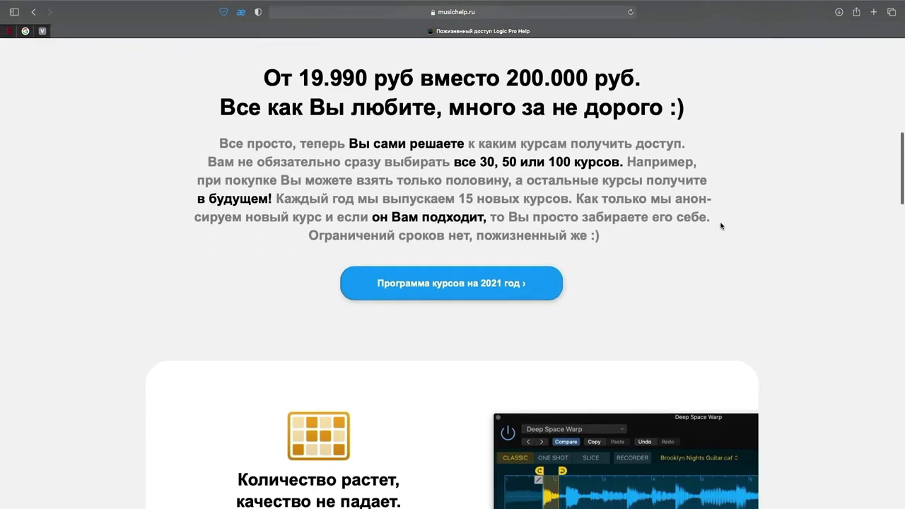
scroll(721, 226, down, 6)
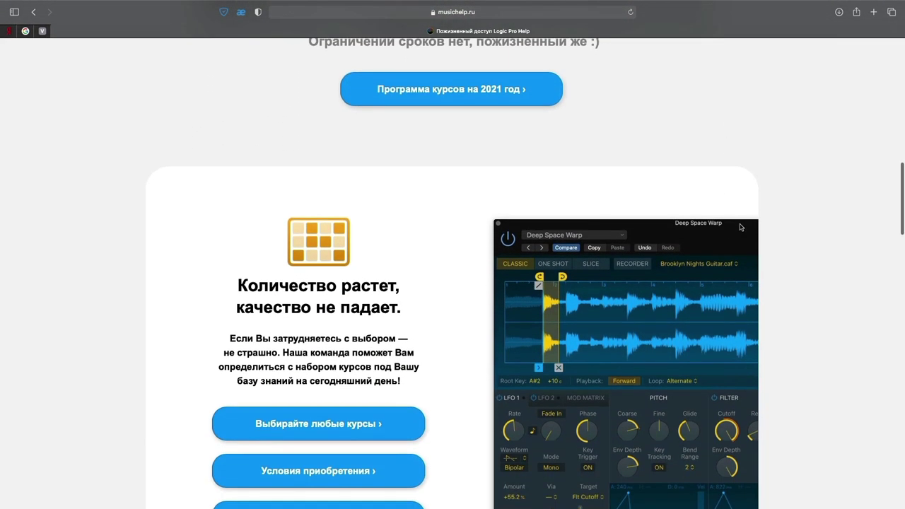
scroll(773, 233, down, 4)
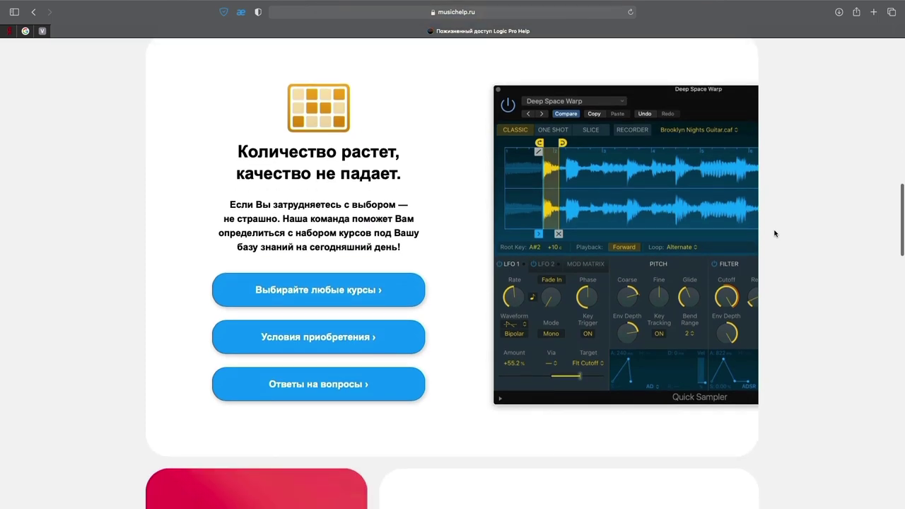
scroll(774, 233, down, 2)
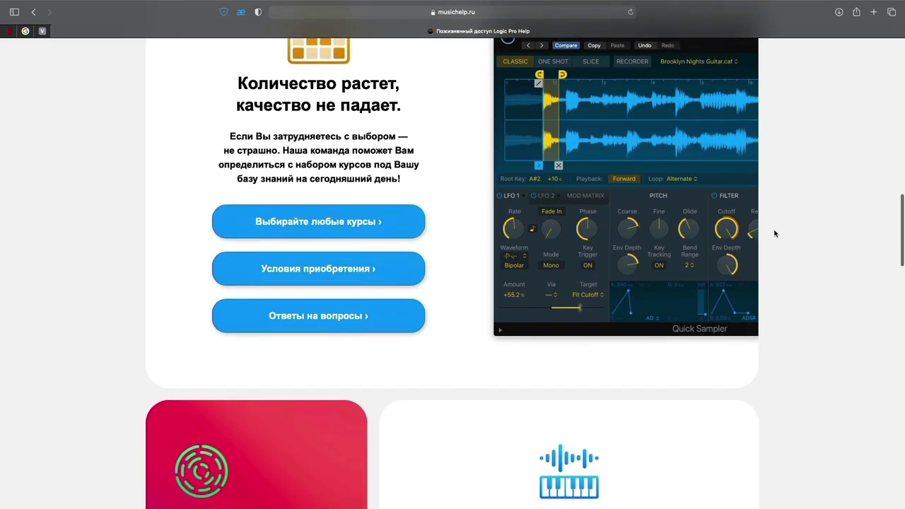
scroll(774, 233, down, 6)
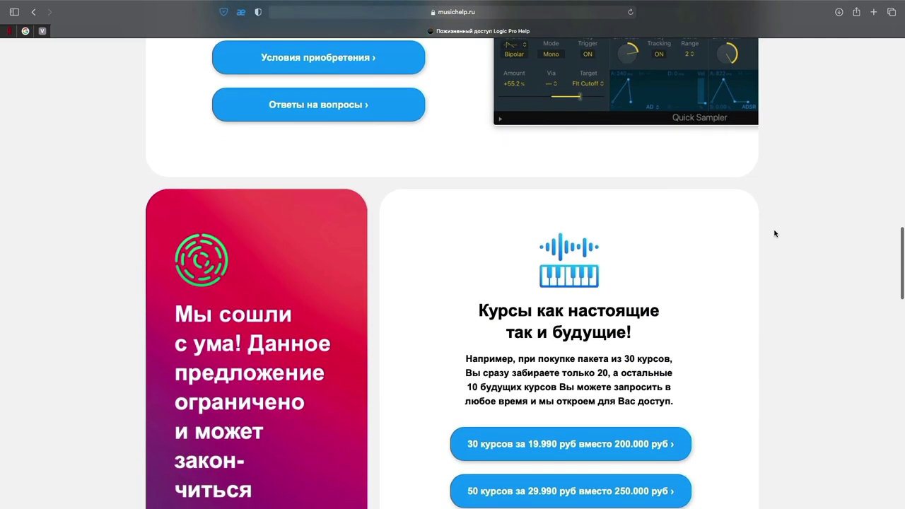
scroll(774, 233, down, 4)
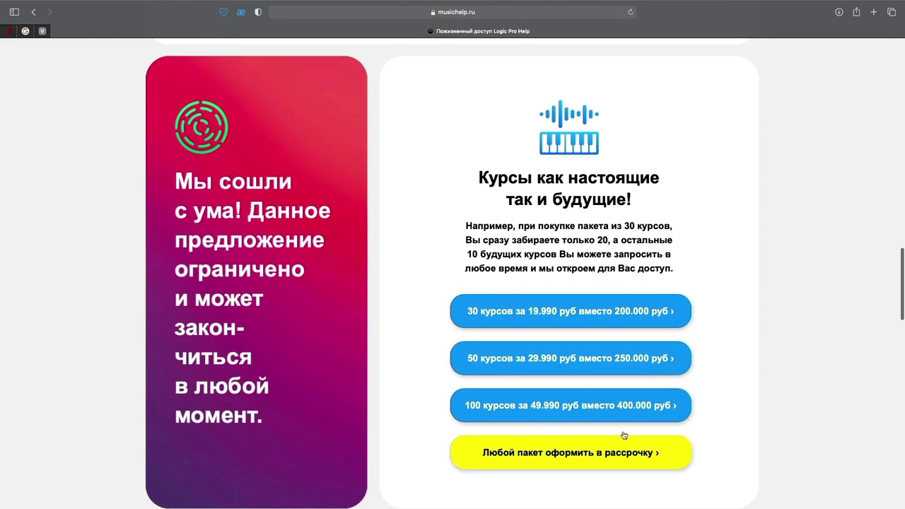
scroll(467, 190, down, 6)
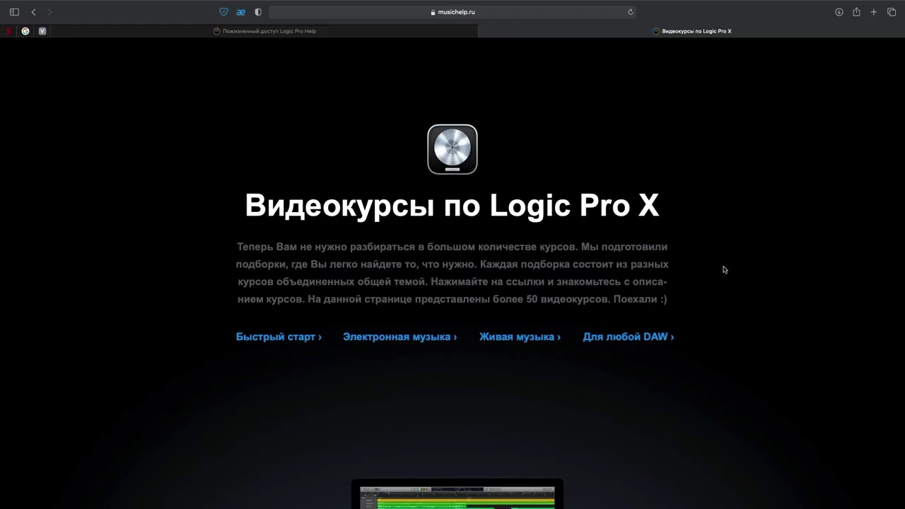
Step: Look through the Logic Pro X video course catalogue, from the quick-start section to the any-DAW courses, and close the catalogue page
scroll(723, 269, down, 18)
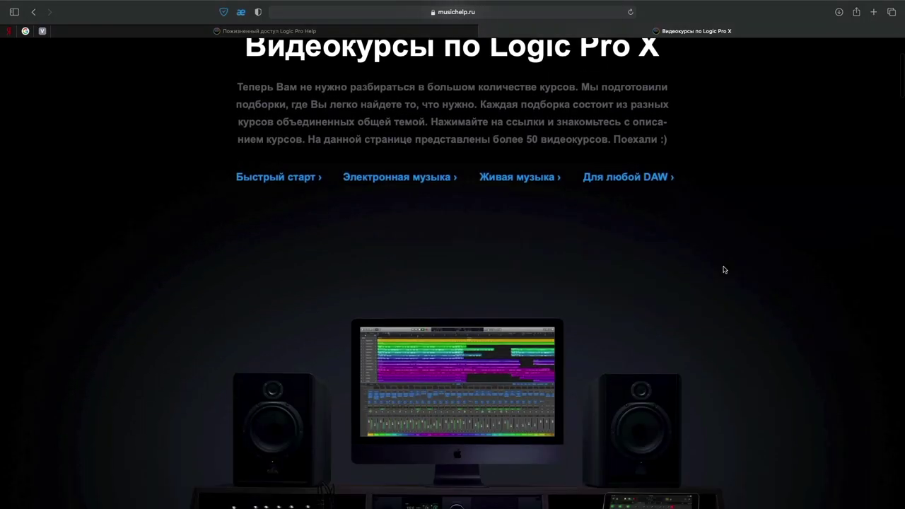
scroll(723, 269, down, 12)
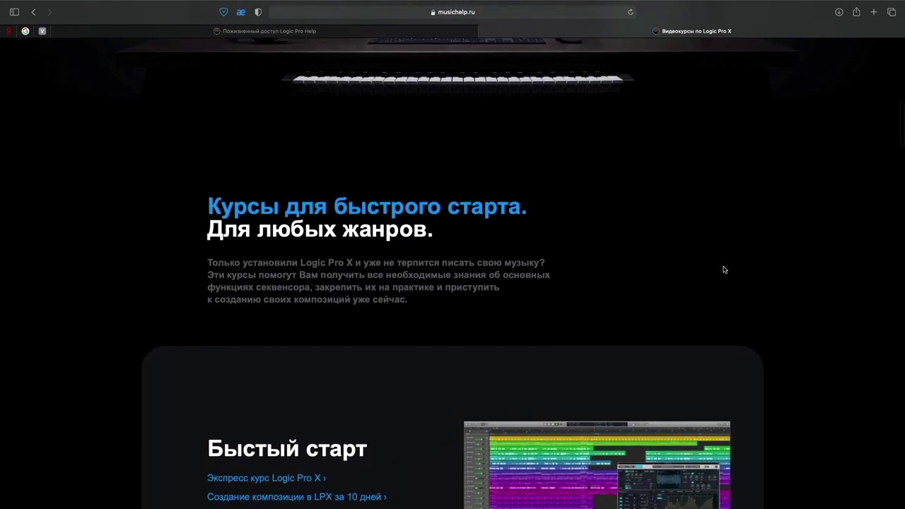
scroll(723, 269, down, 12)
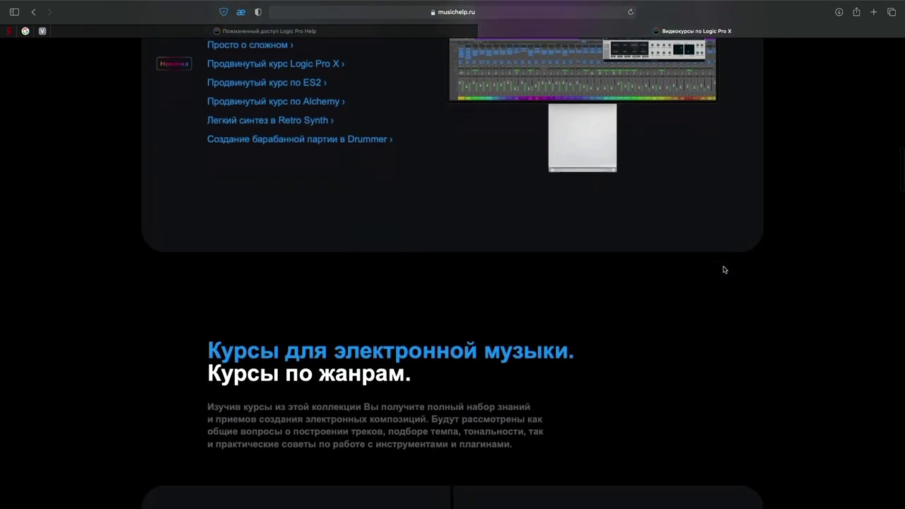
scroll(724, 269, down, 14)
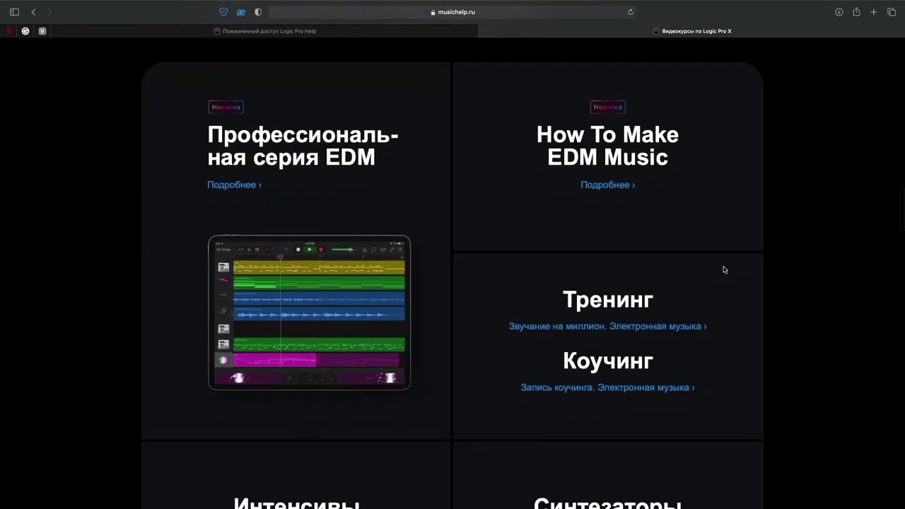
scroll(723, 270, down, 10)
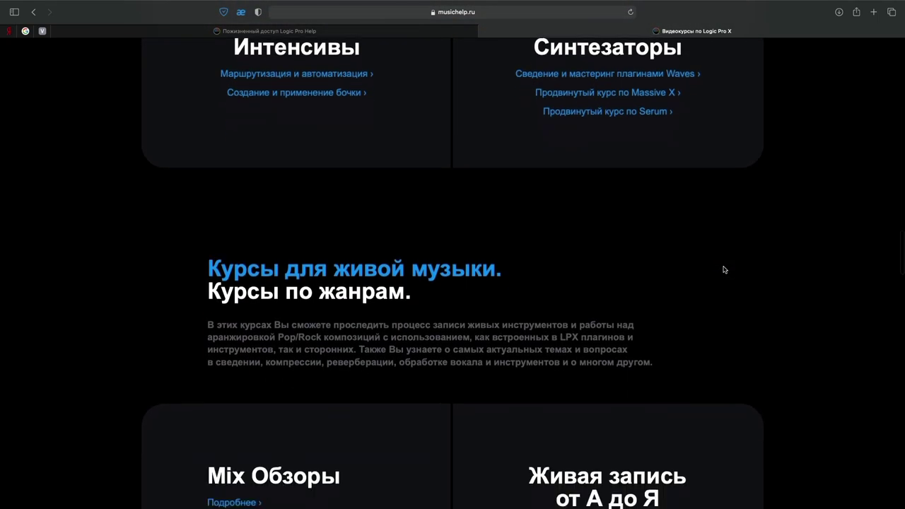
scroll(724, 270, down, 14)
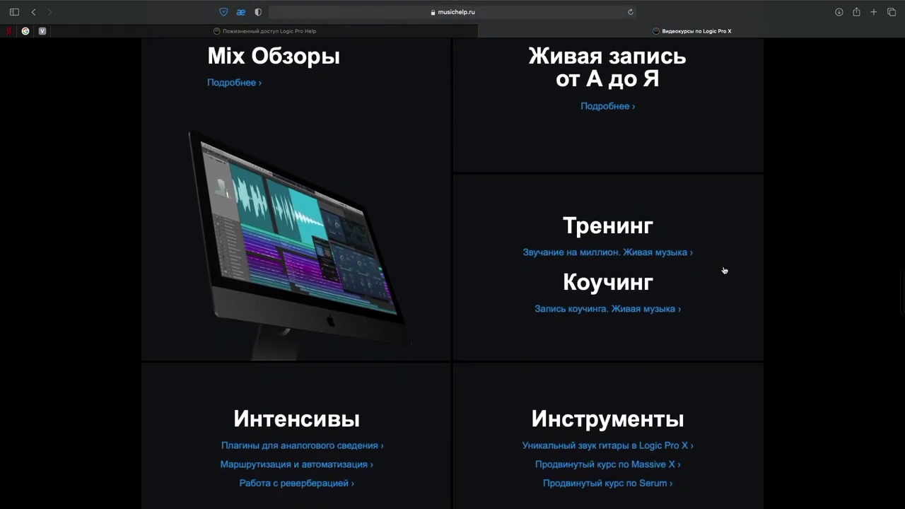
scroll(723, 270, down, 15)
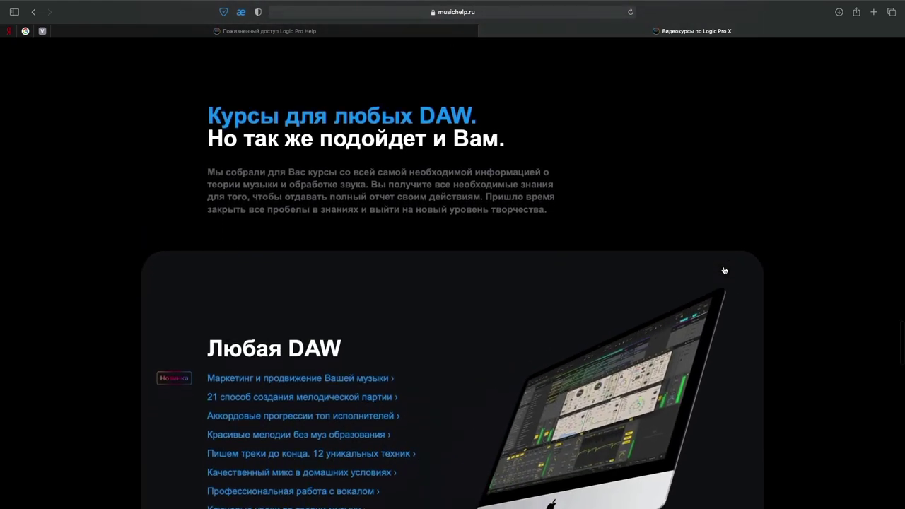
key(super+w)
Step: Review the course package offers again, then open the purchase terms (Условия приобретения), read them and close them
scroll(856, 289, up, 7)
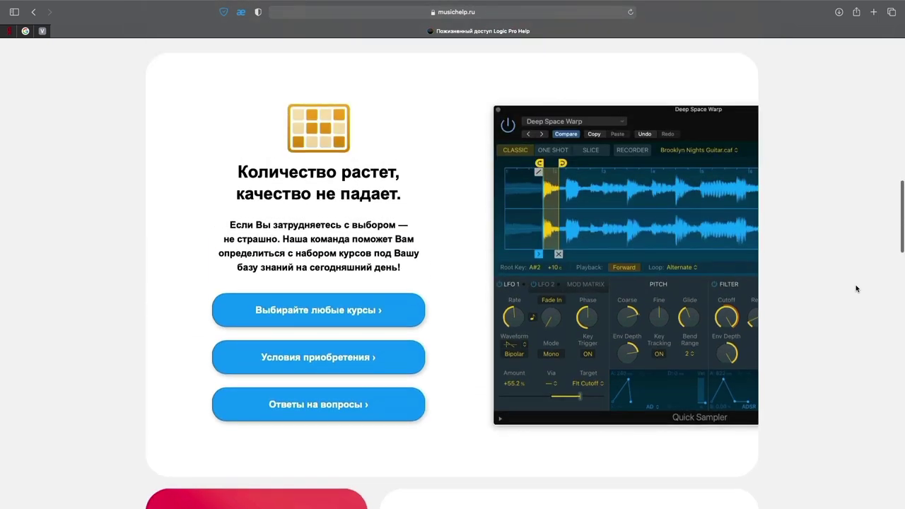
scroll(743, 289, up, 1)
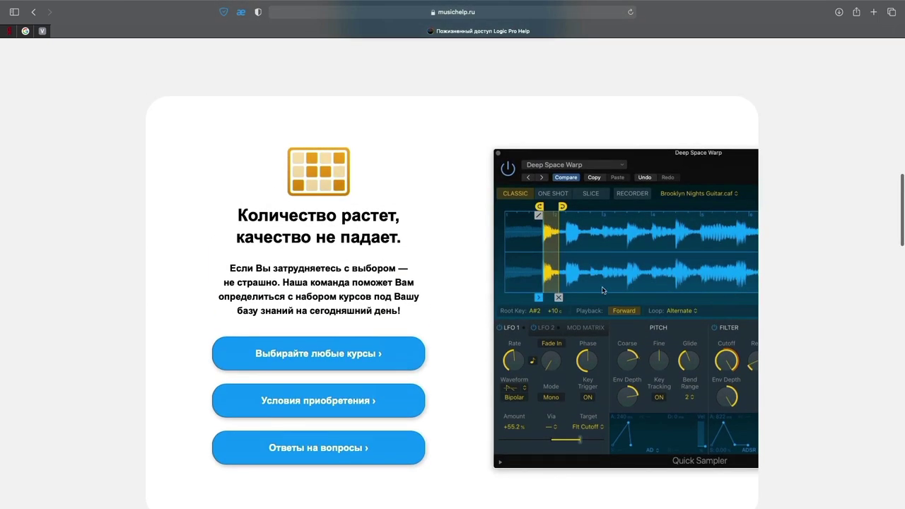
scroll(603, 290, down, 11)
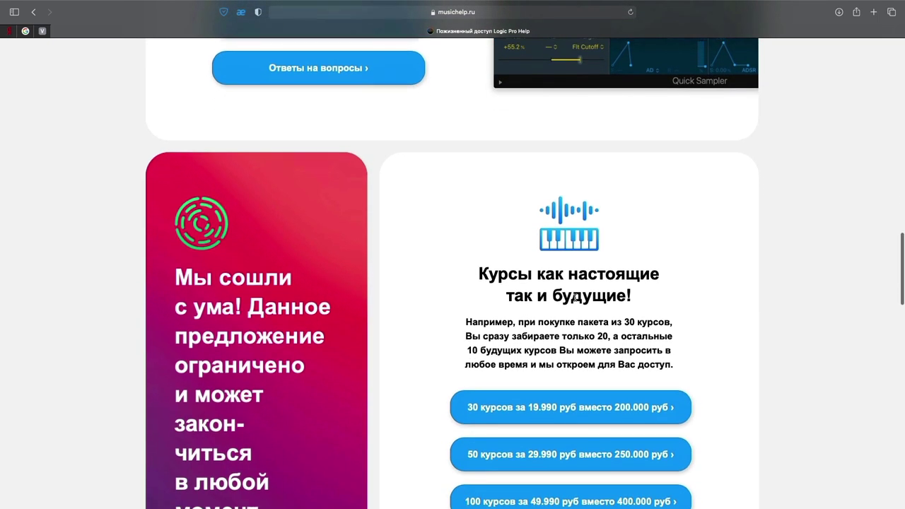
scroll(574, 299, down, 2)
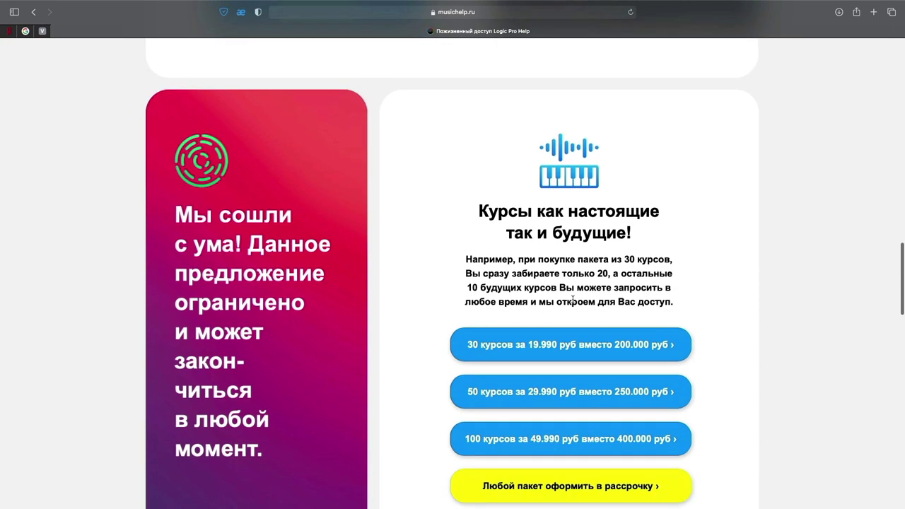
scroll(572, 300, up, 11)
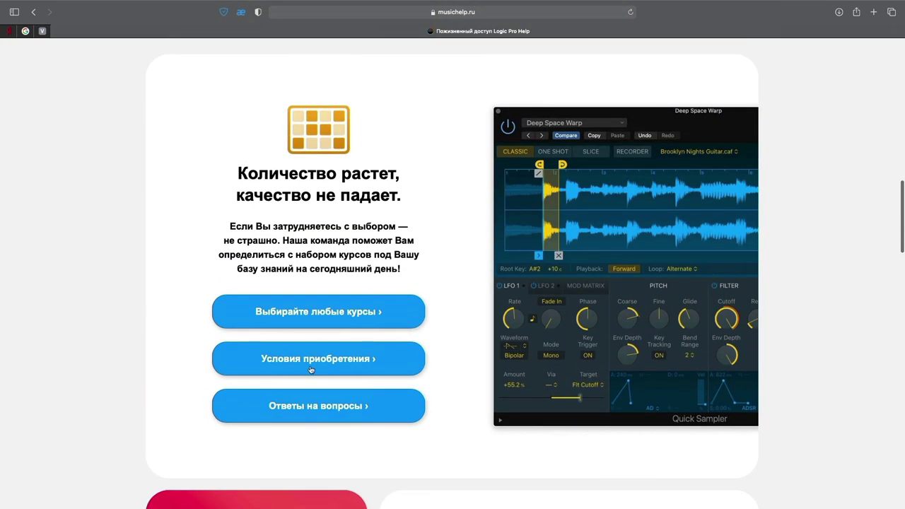
click(316, 363)
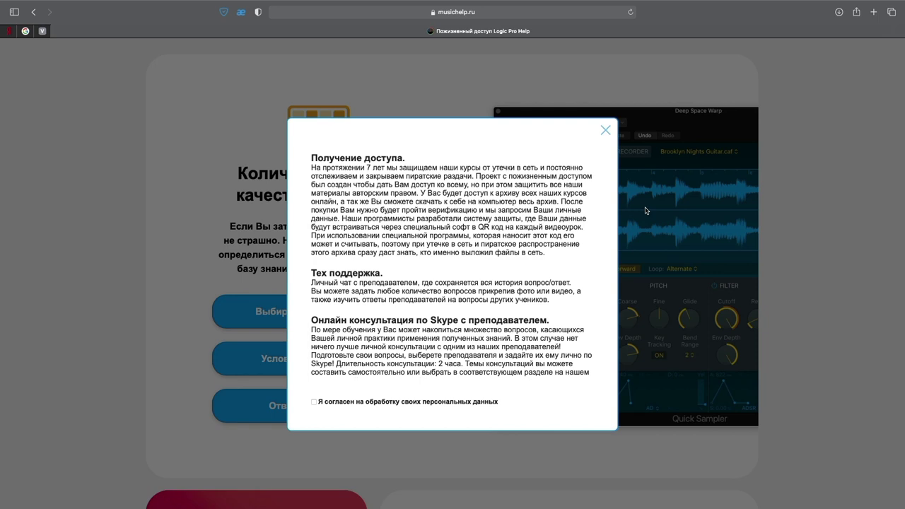
click(606, 130)
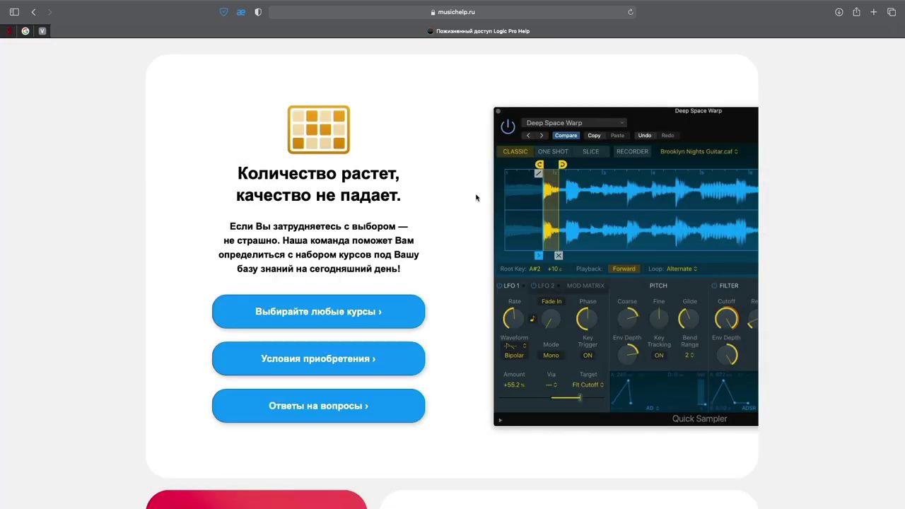
Step: Examine the extras included with the courses, covering commercial plug-ins, remakes, presets, samples, Skype consultation and technical support
scroll(476, 198, down, 6)
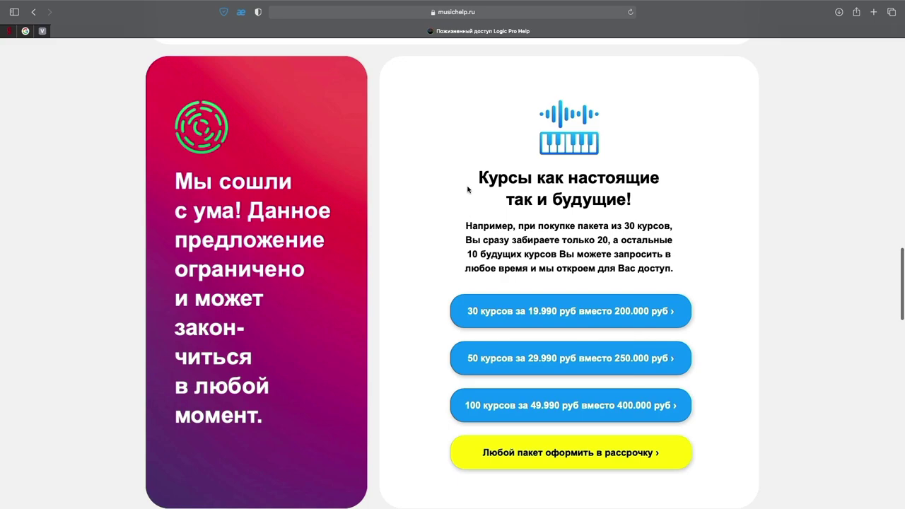
scroll(856, 287, down, 10)
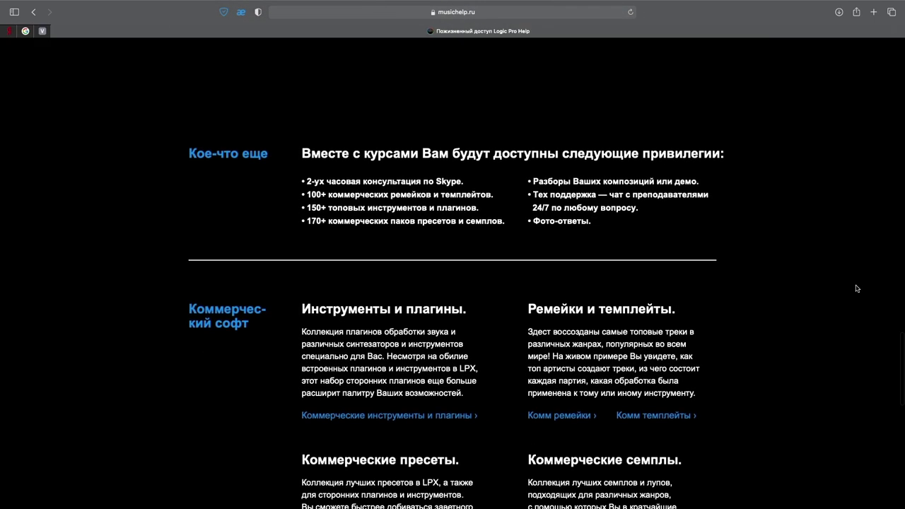
scroll(856, 289, down, 3)
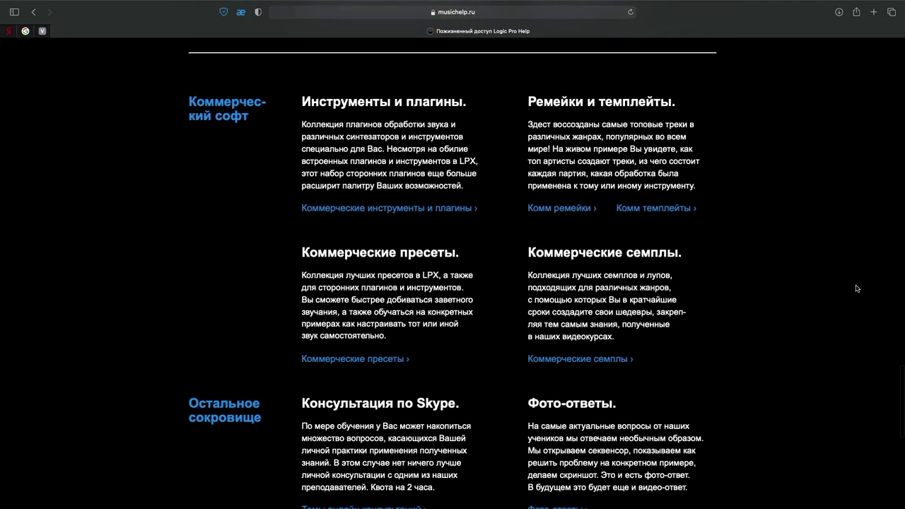
scroll(856, 288, down, 5)
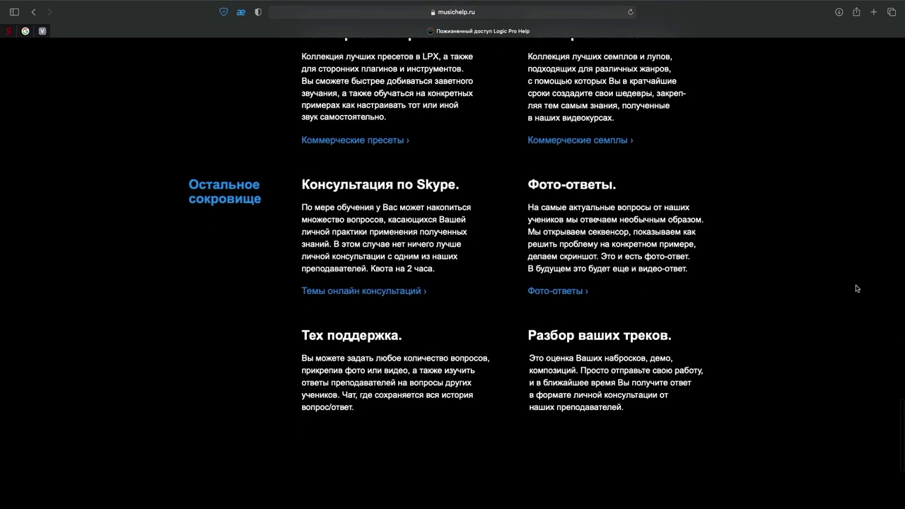
scroll(856, 289, down, 5)
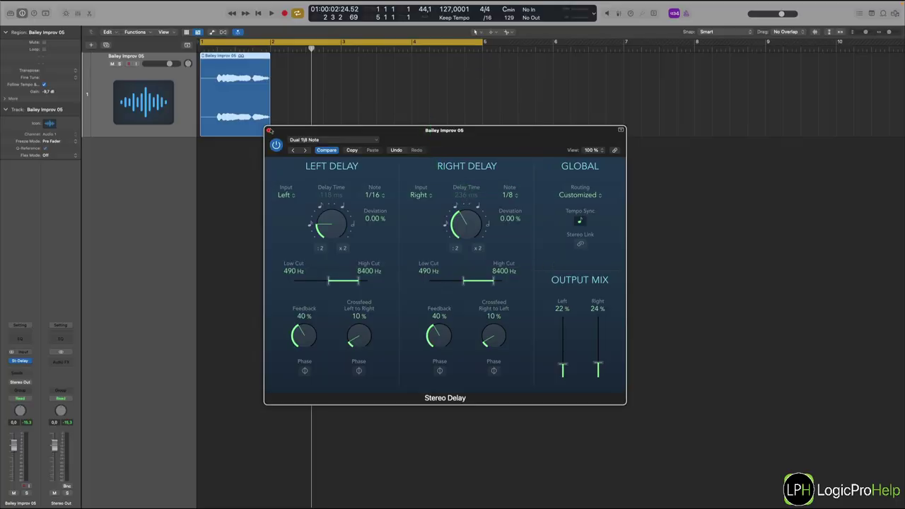
Step: In Logic Pro, close the Stereo Delay window and replace the plug-in with Tape Delay on the audio track
click(269, 131)
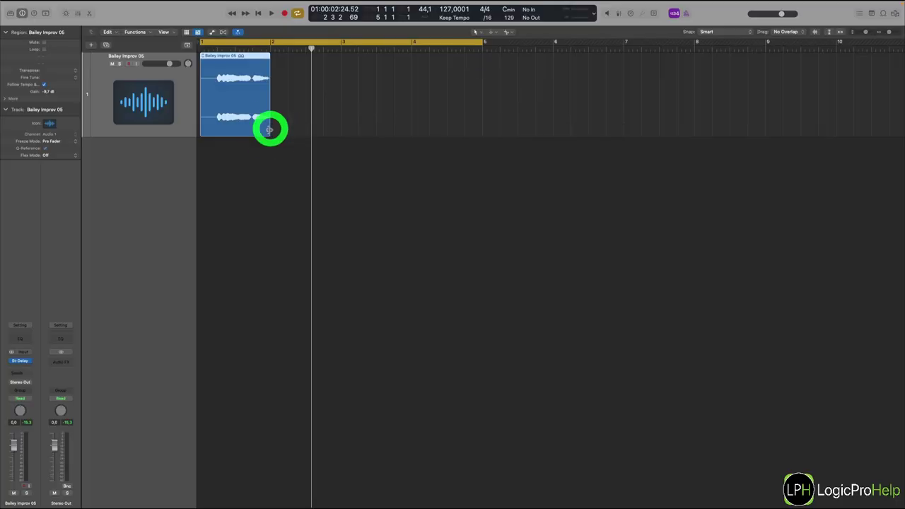
click(30, 362)
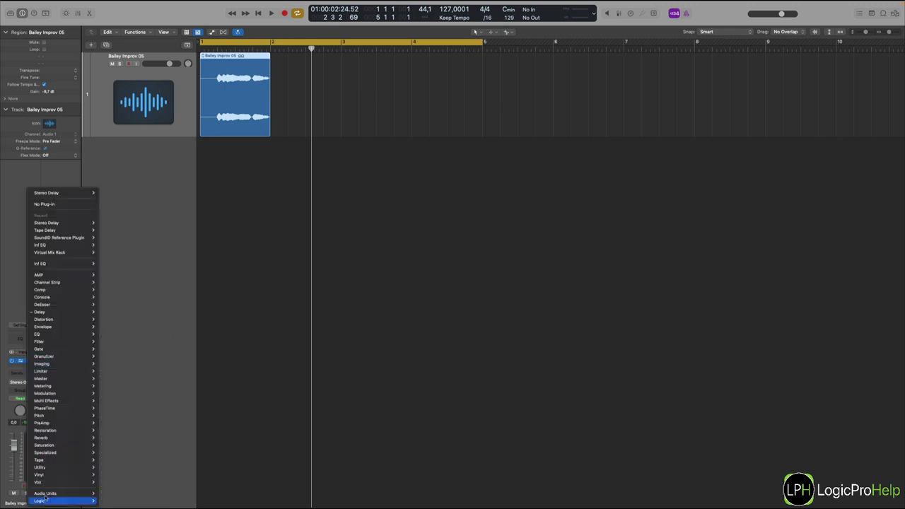
mouse_move(43, 501)
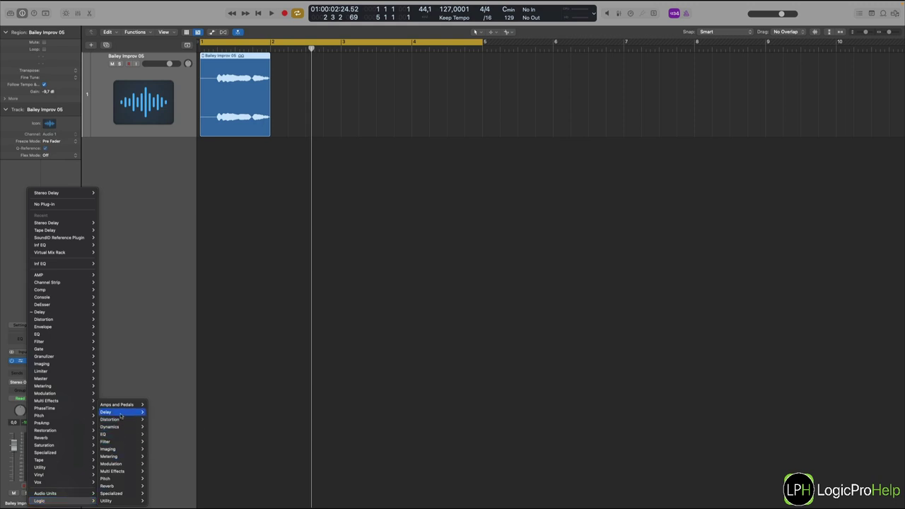
mouse_move(120, 412)
mouse_move(161, 443)
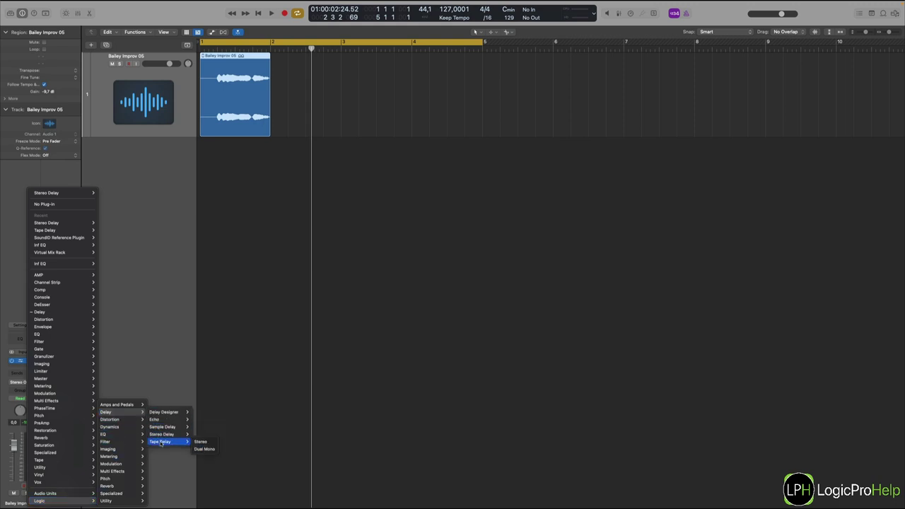
click(160, 442)
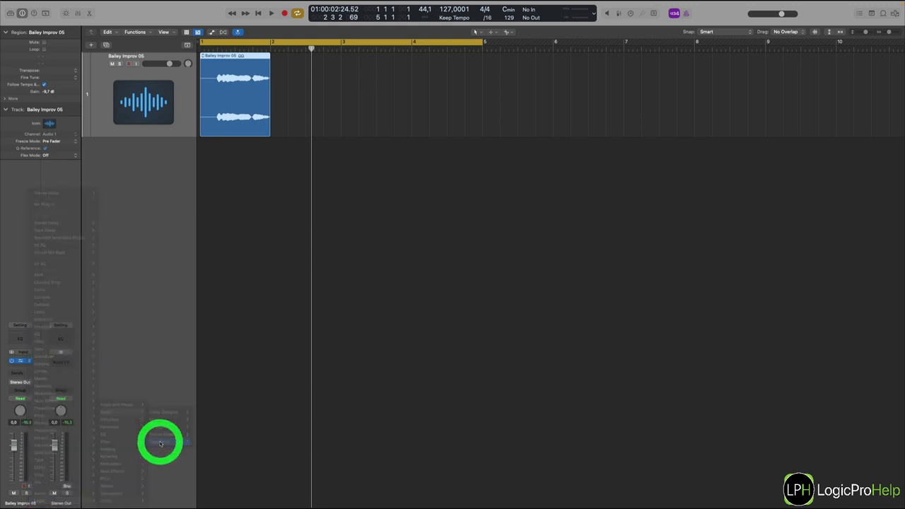
Step: Raise the Tape Delay's dry output level to 100 % and reposition the plug-in window
drag(491, 137, 493, 147)
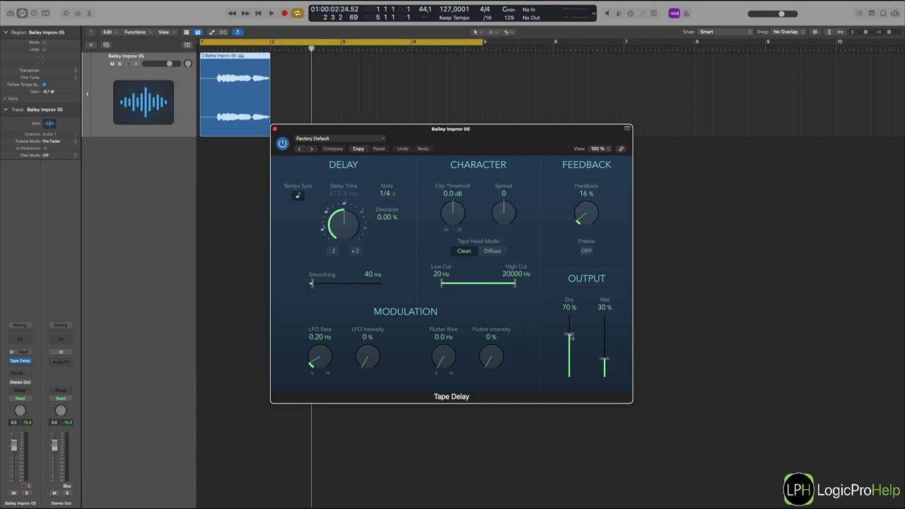
drag(571, 337, 572, 304)
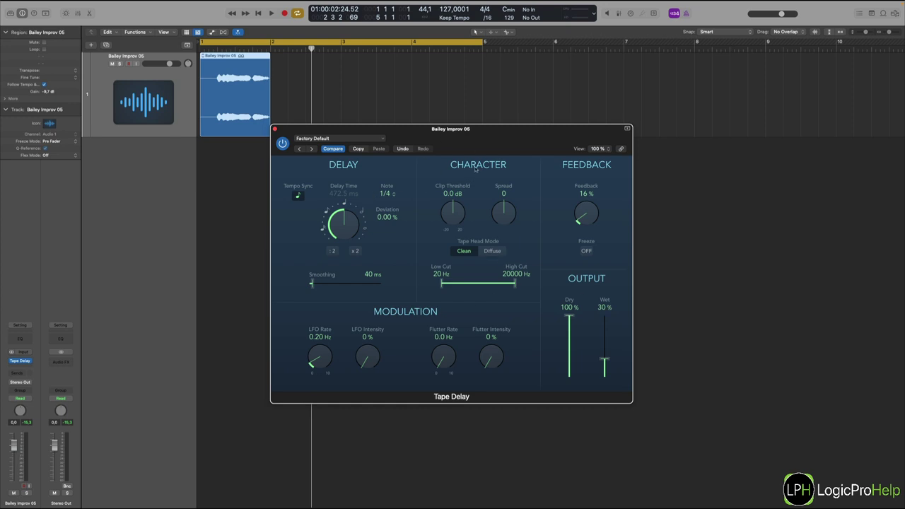
drag(481, 129, 486, 122)
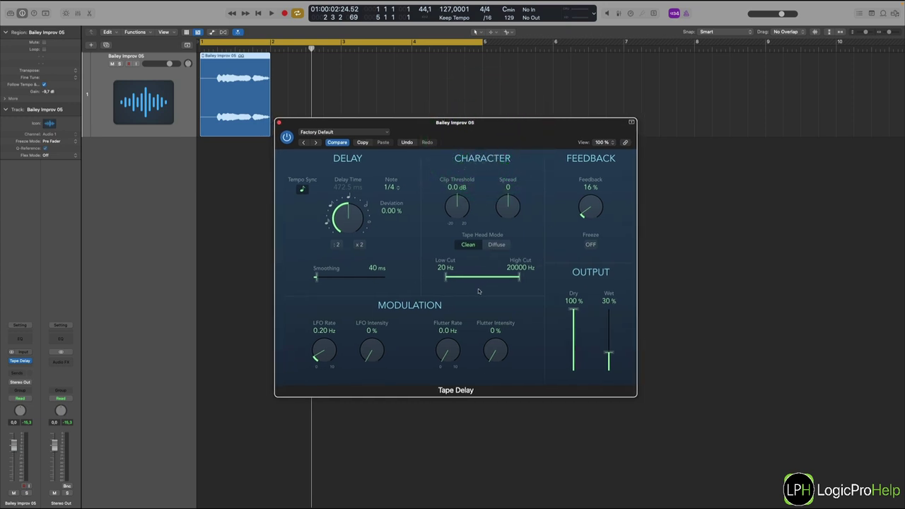
Step: Replace the stereo Tape Delay on the audio track with its Dual Mono version
click(28, 361)
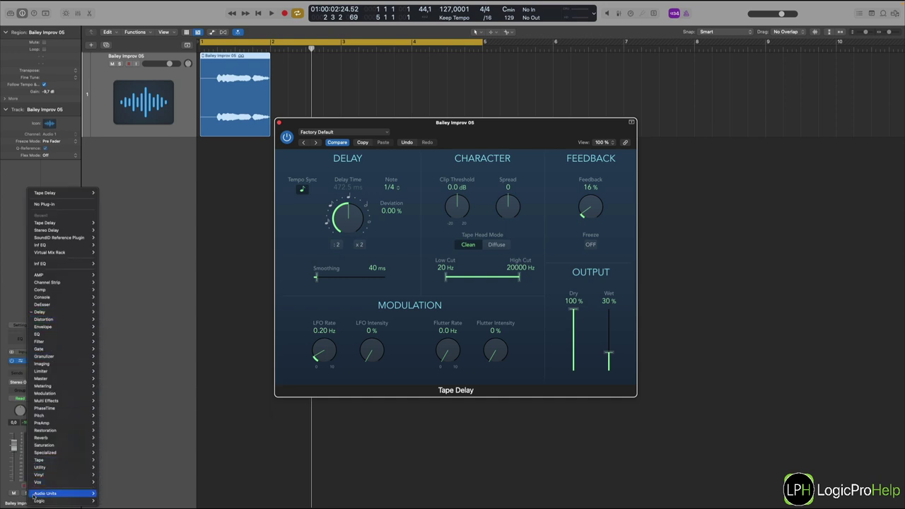
mouse_move(39, 500)
mouse_move(106, 486)
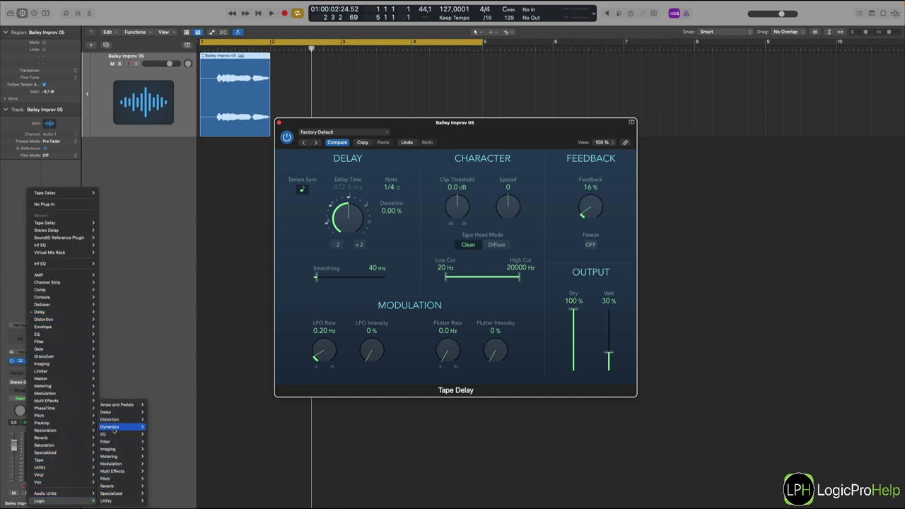
mouse_move(116, 413)
mouse_move(162, 413)
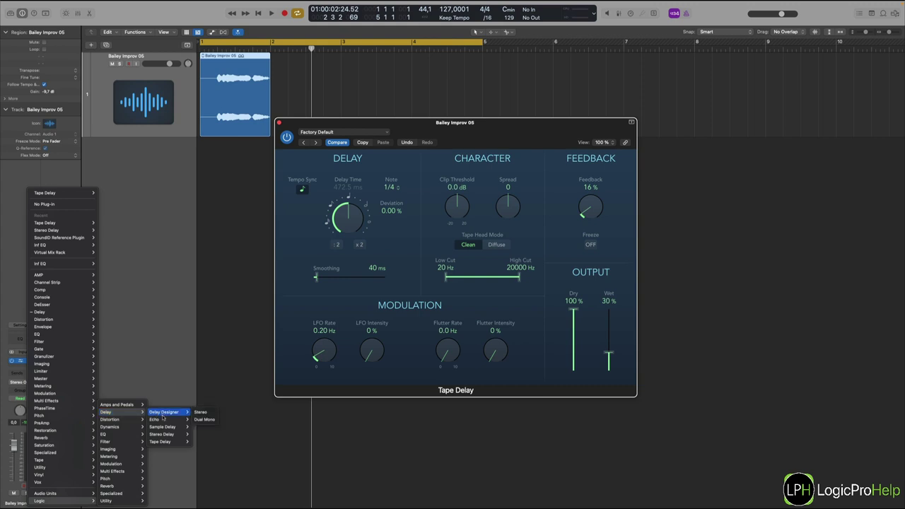
mouse_move(161, 441)
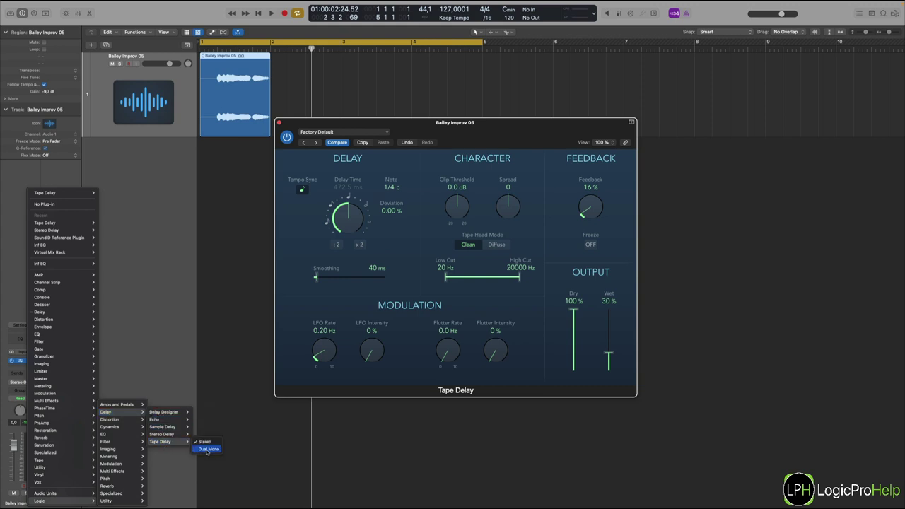
click(207, 450)
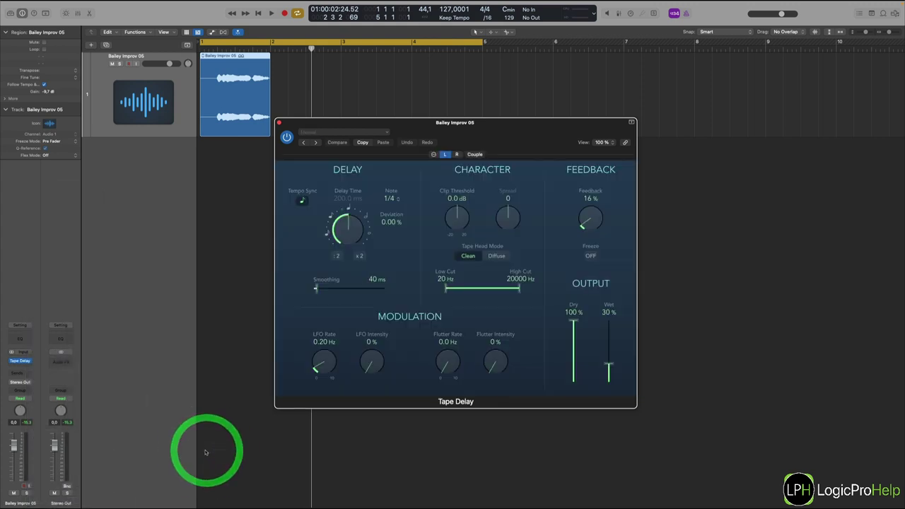
Step: Reposition the Tape Delay window and set the right channel's delay note value to 1/8
click(457, 153)
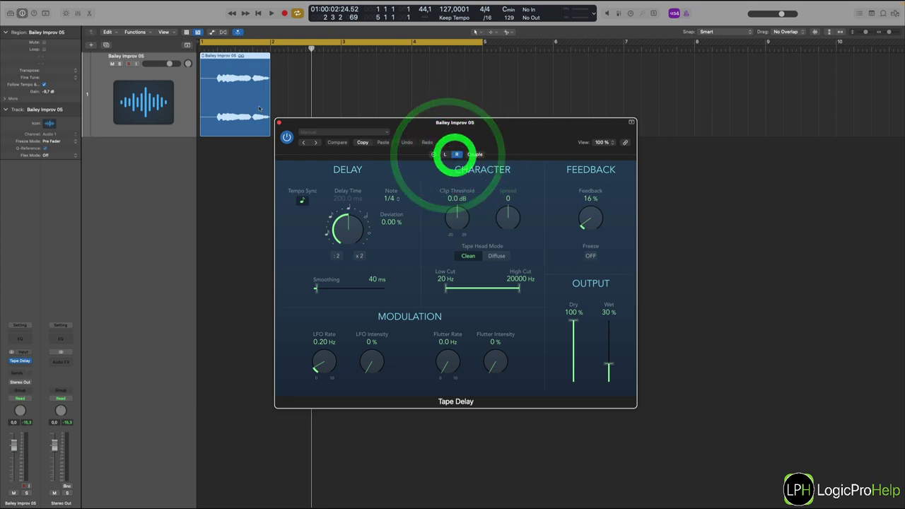
click(446, 154)
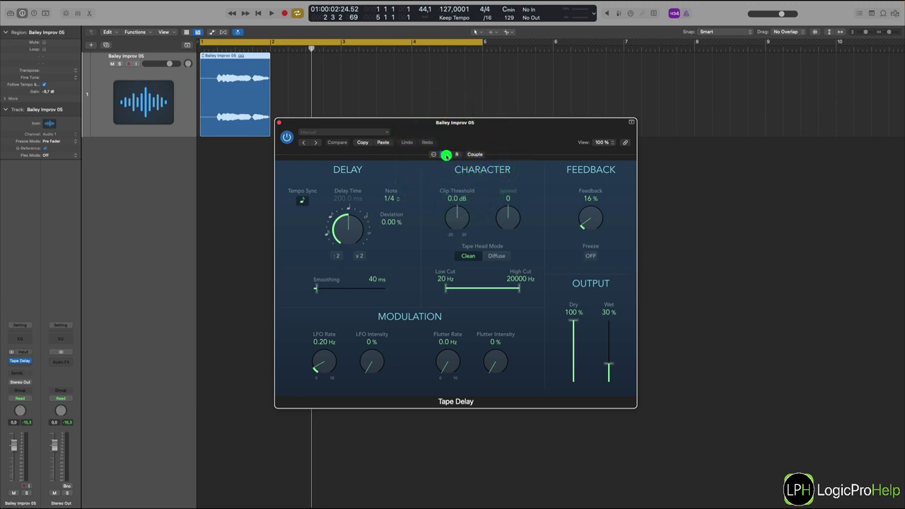
click(456, 155)
drag(493, 126, 485, 135)
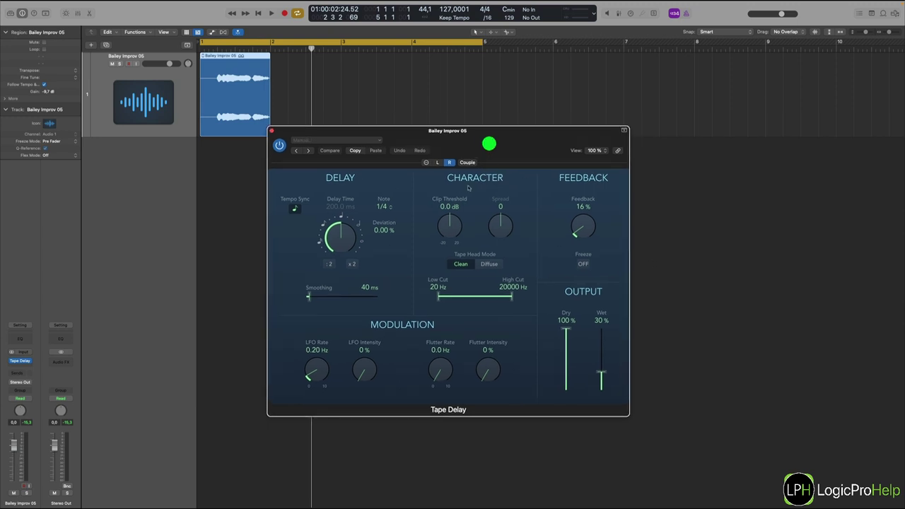
click(438, 162)
click(450, 162)
click(382, 206)
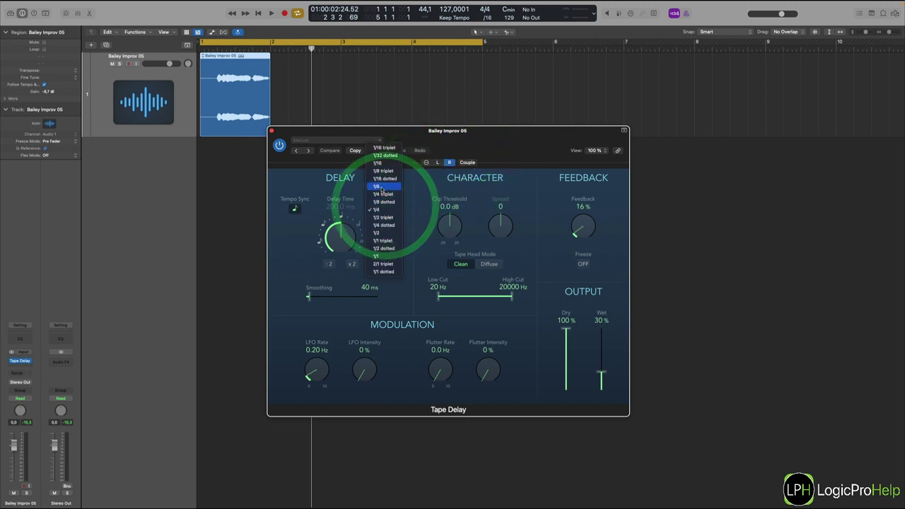
click(380, 191)
Step: Set the left channel's modulation to LFO rate 0.42 Hz, LFO intensity 26 %, flutter rate 1.6 Hz and flutter intensity 25 %
click(437, 162)
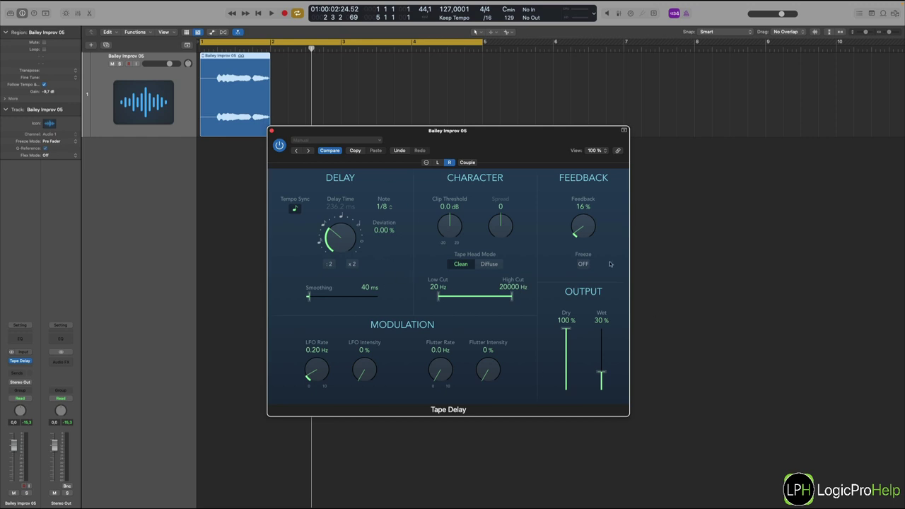
click(438, 162)
drag(322, 363, 366, 342)
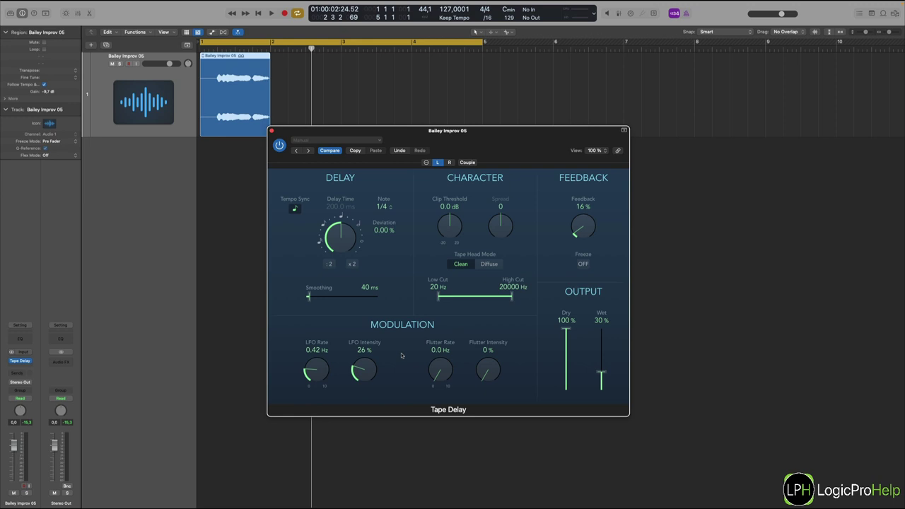
drag(430, 375, 430, 357)
drag(485, 366, 485, 349)
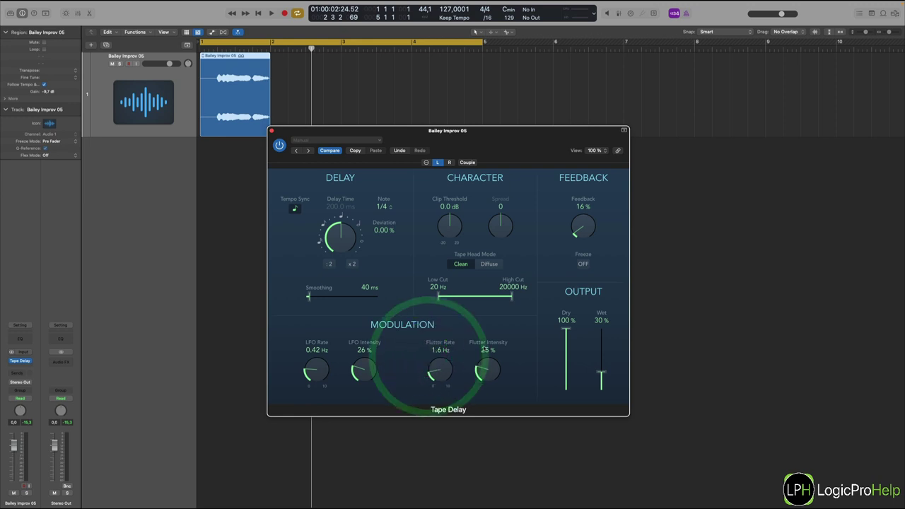
Step: Narrow the low-cut and high-cut range to 220–2300 Hz on the left channel and 140–1600 Hz on the right channel
drag(440, 296, 482, 297)
click(449, 163)
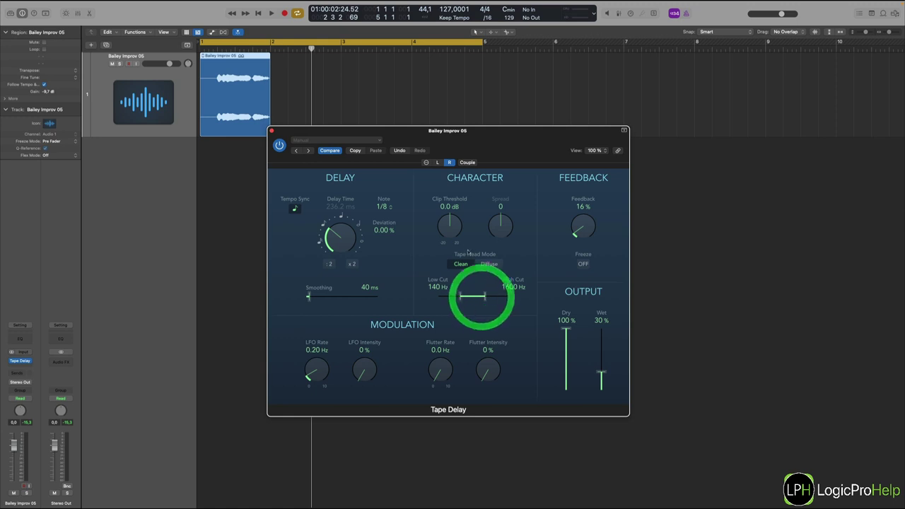
click(438, 162)
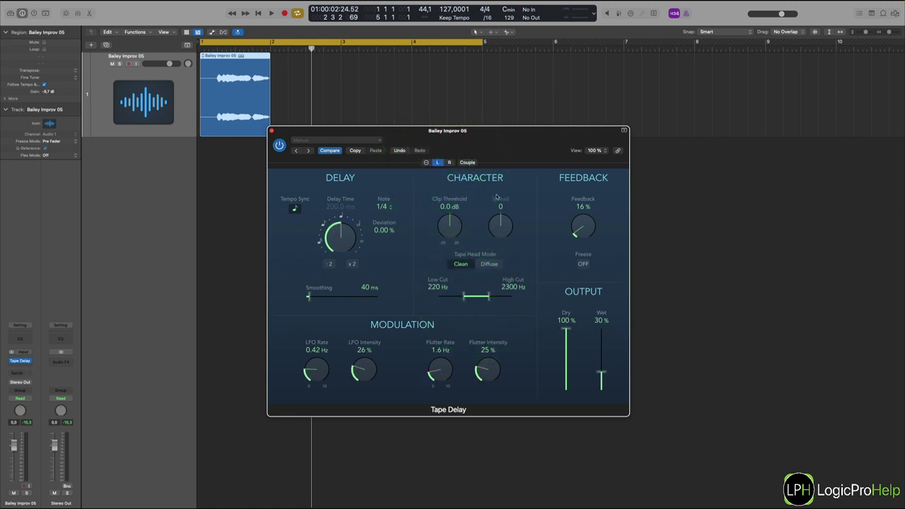
Step: Raise the right channel's wet level to 41 % and set the feedback to 54 % on the left and 48 % on the right
click(449, 163)
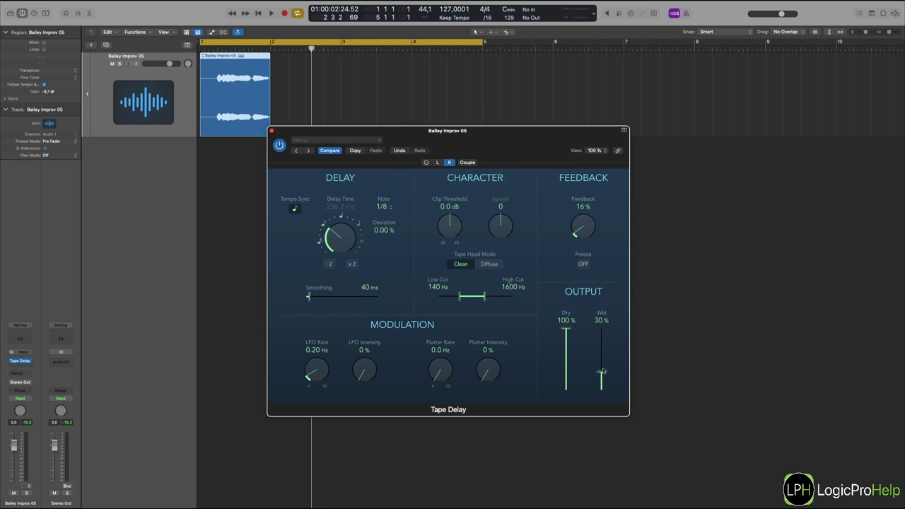
drag(602, 372, 598, 353)
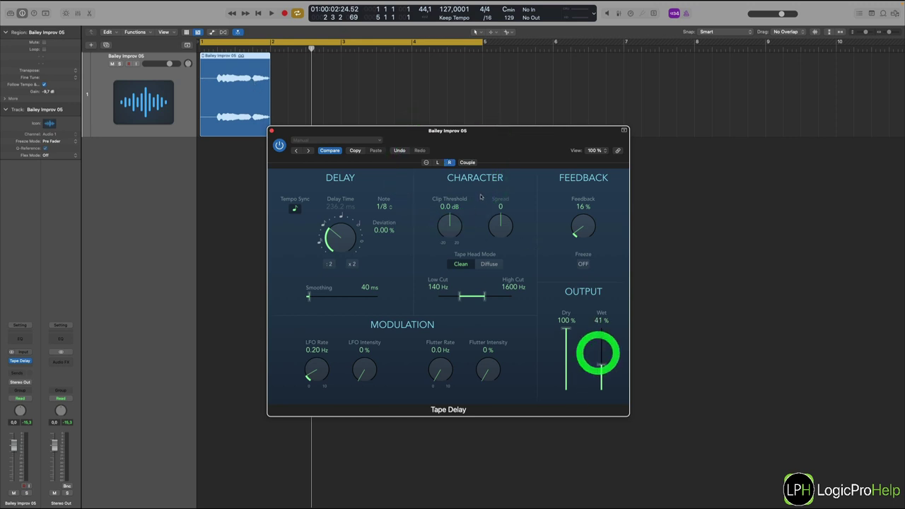
click(438, 162)
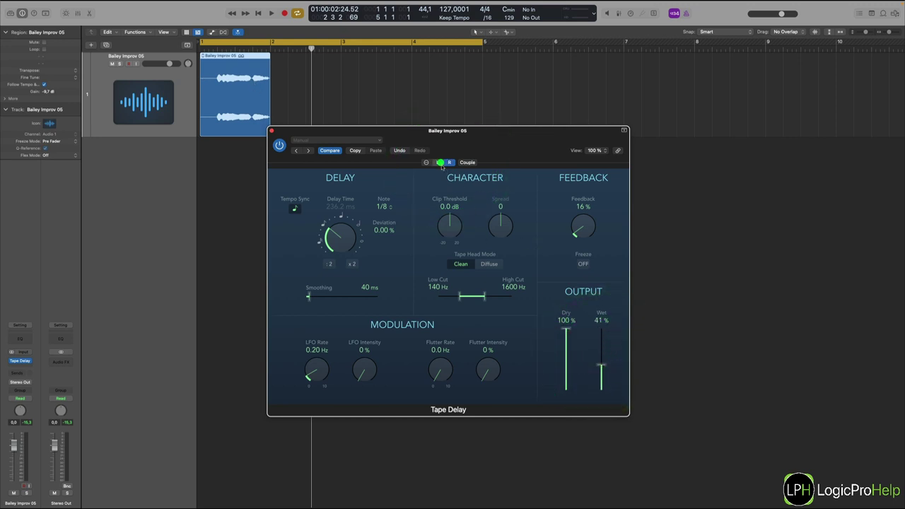
click(602, 371)
drag(582, 227, 581, 193)
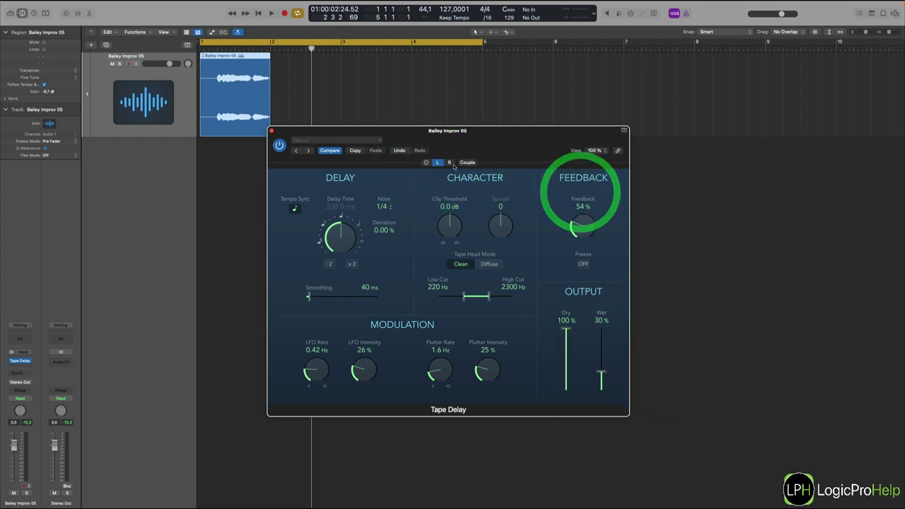
click(449, 162)
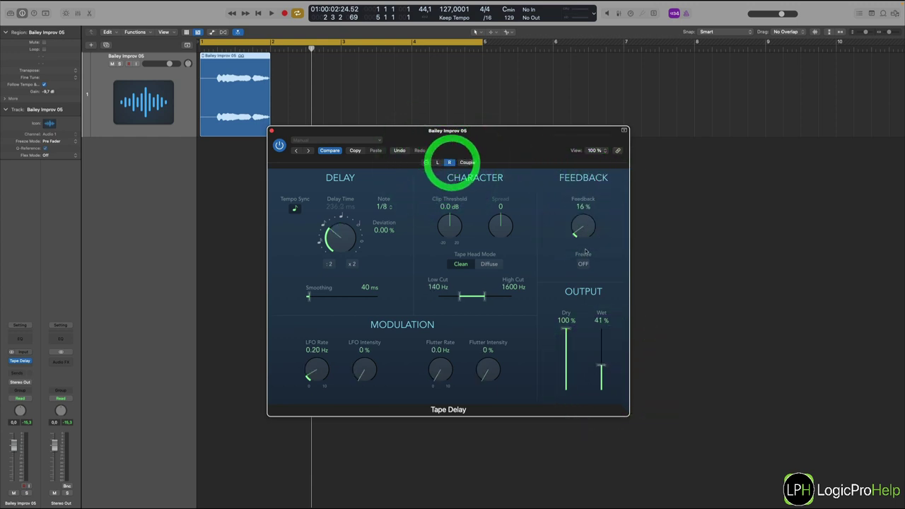
click(438, 163)
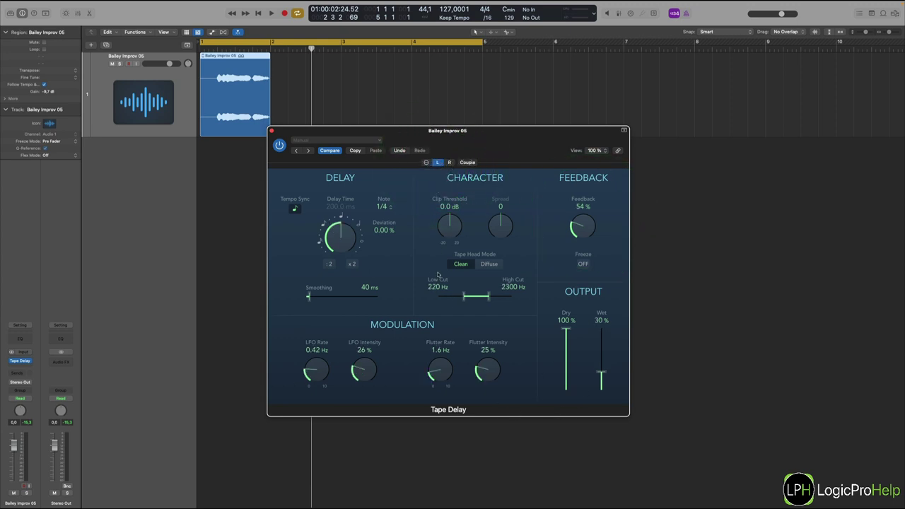
Step: Change the dual-mono configuration from Stereo to Mid/Side and show the Mid channel's settings
click(426, 162)
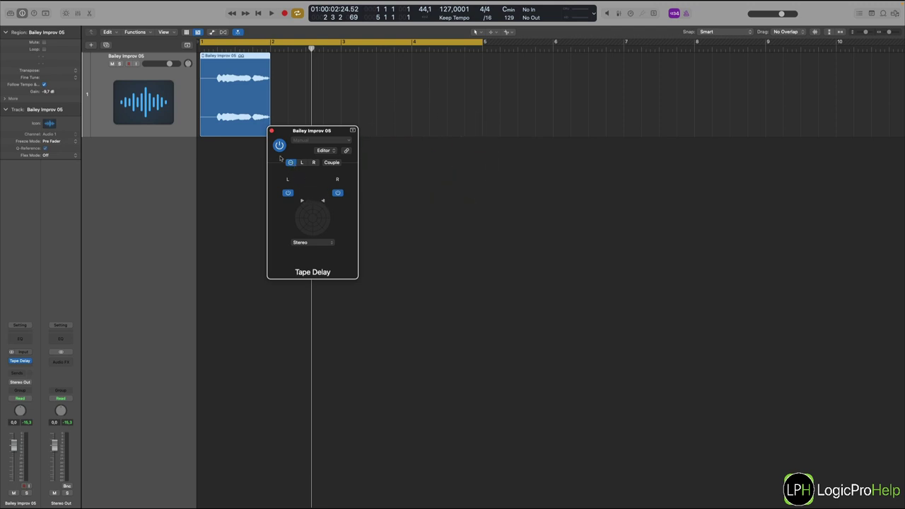
click(310, 243)
click(304, 250)
click(304, 166)
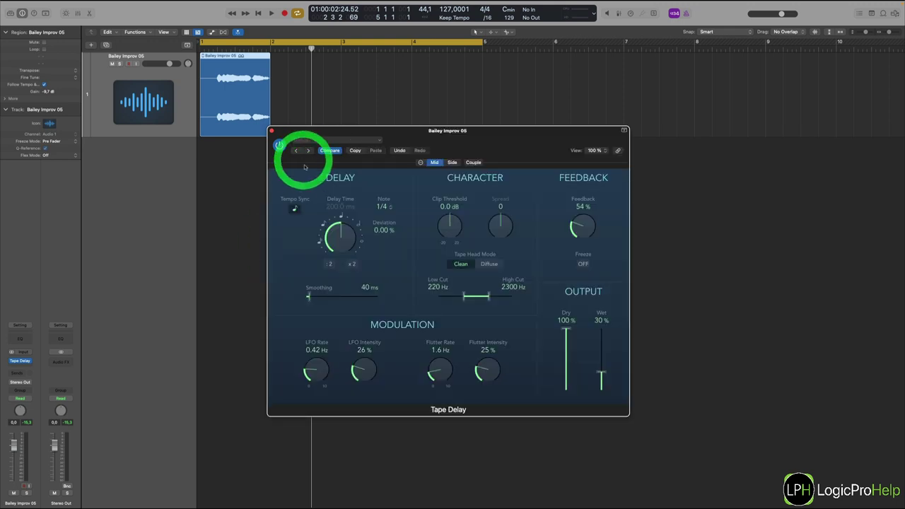
Step: Lower the Mid channel's wet level to 0 % and raise the Side channel's wet level to 44 %
drag(601, 373, 598, 415)
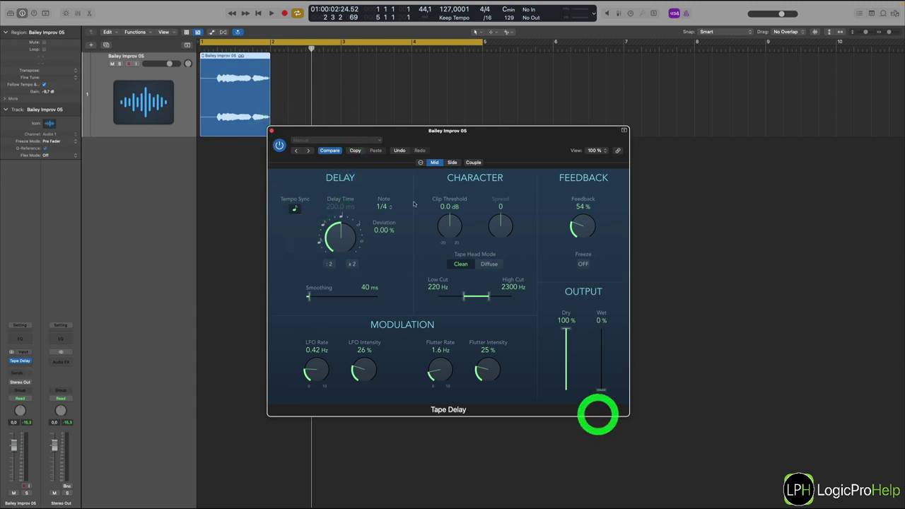
click(452, 162)
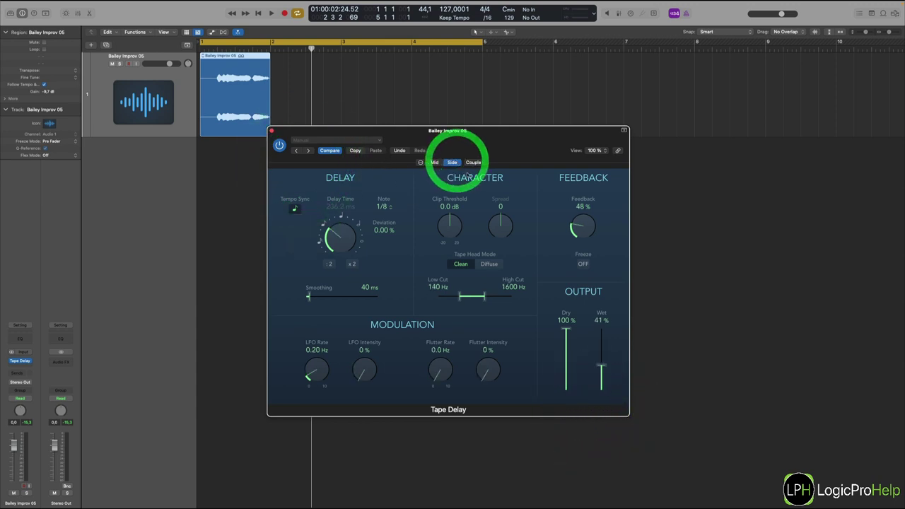
click(602, 362)
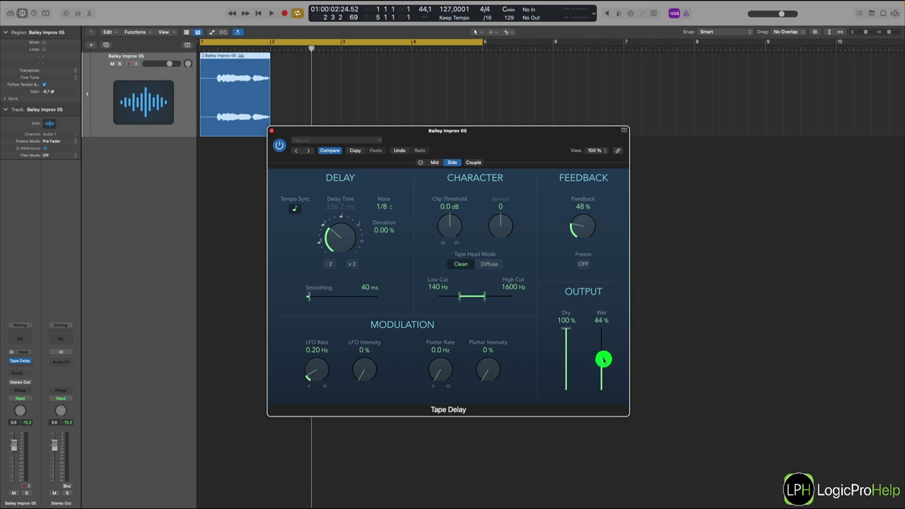
Step: Return the dual-mono configuration to Stereo and set the wet level to 30 % on the left channel and 32 % on the right
click(420, 162)
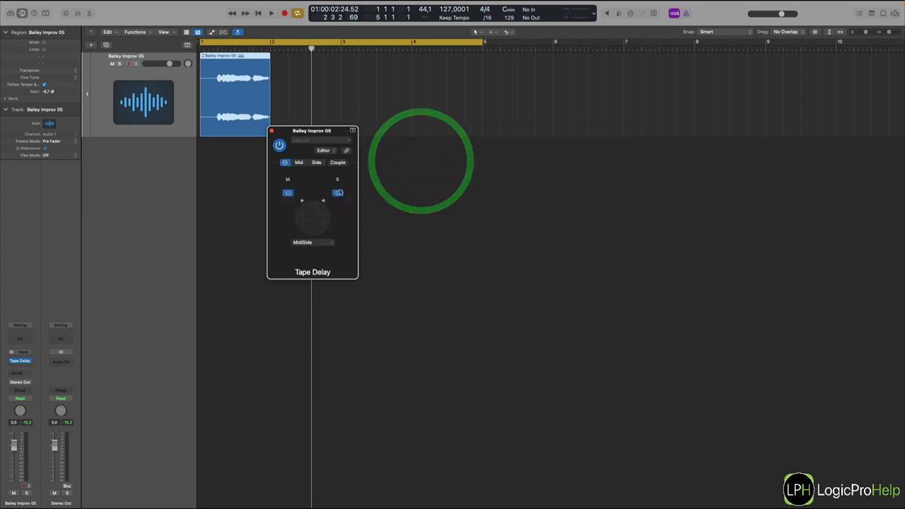
click(314, 241)
click(301, 165)
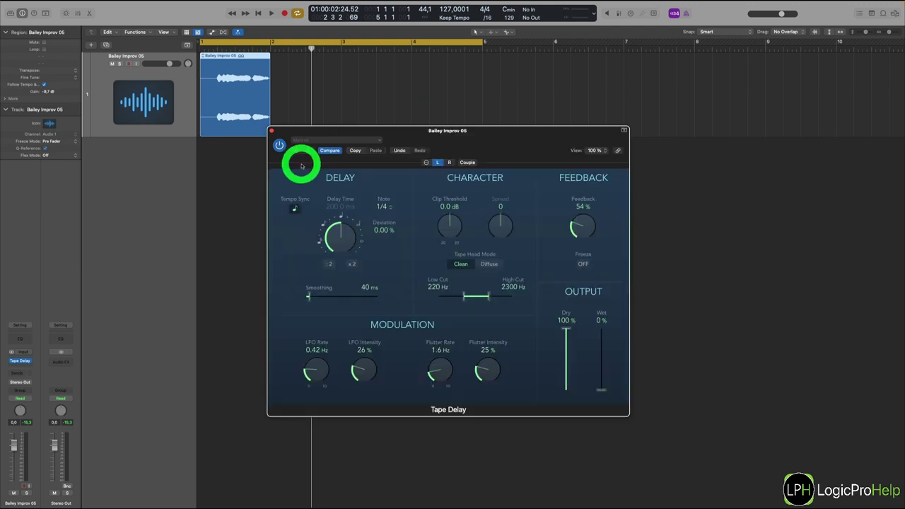
drag(601, 389, 601, 369)
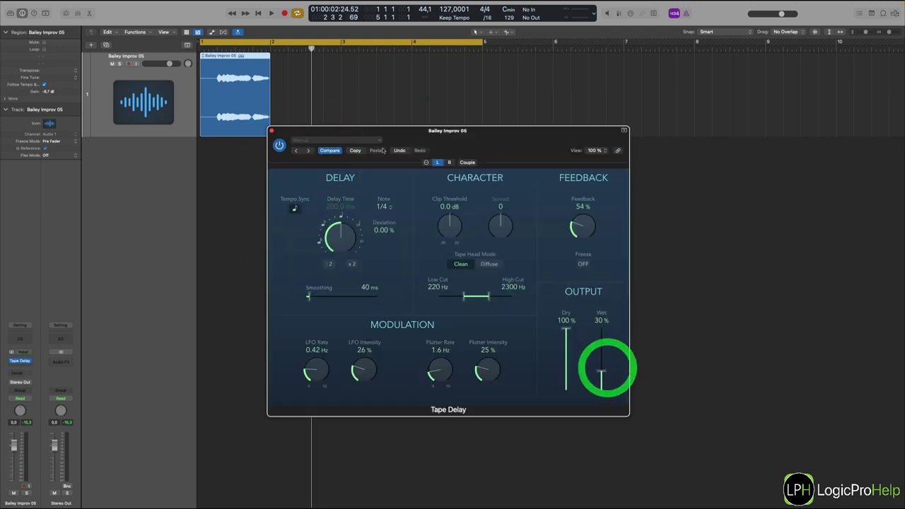
click(450, 162)
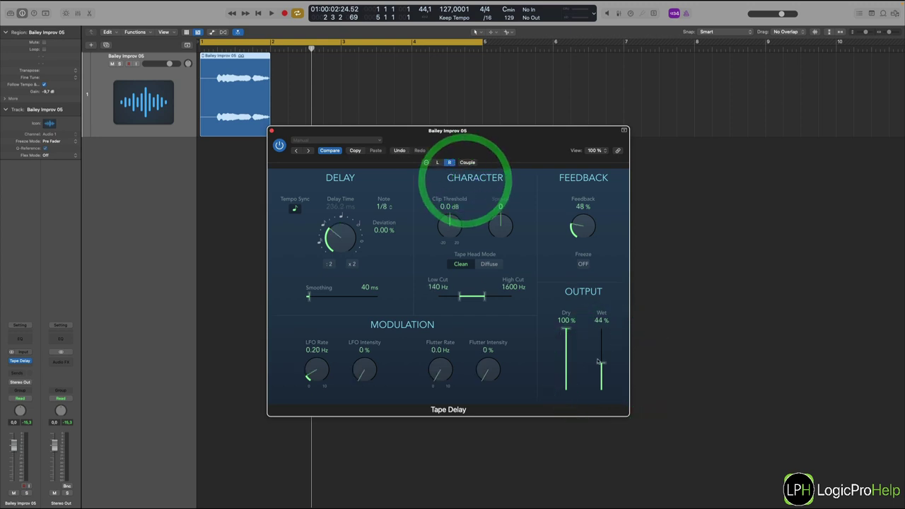
drag(599, 367, 601, 371)
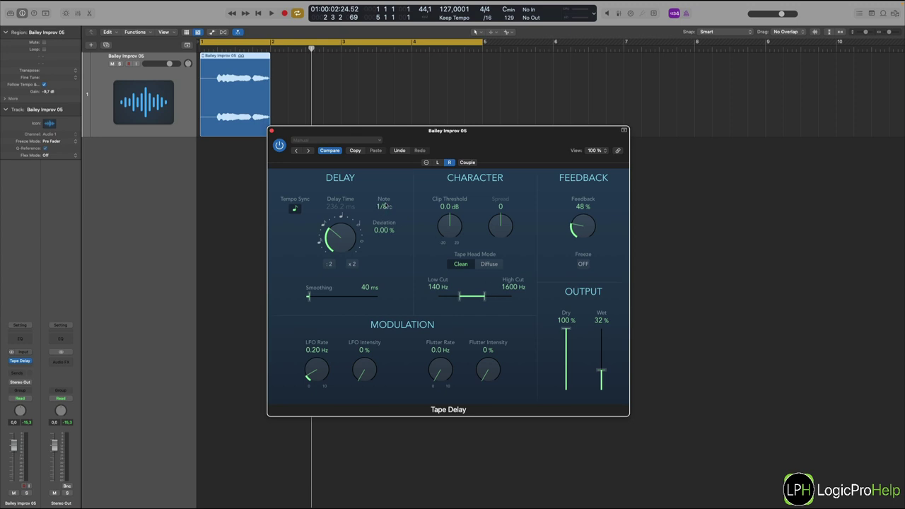
Step: Play the audio region from near its start to audition the dual-mono delay, and stop playback
click(437, 162)
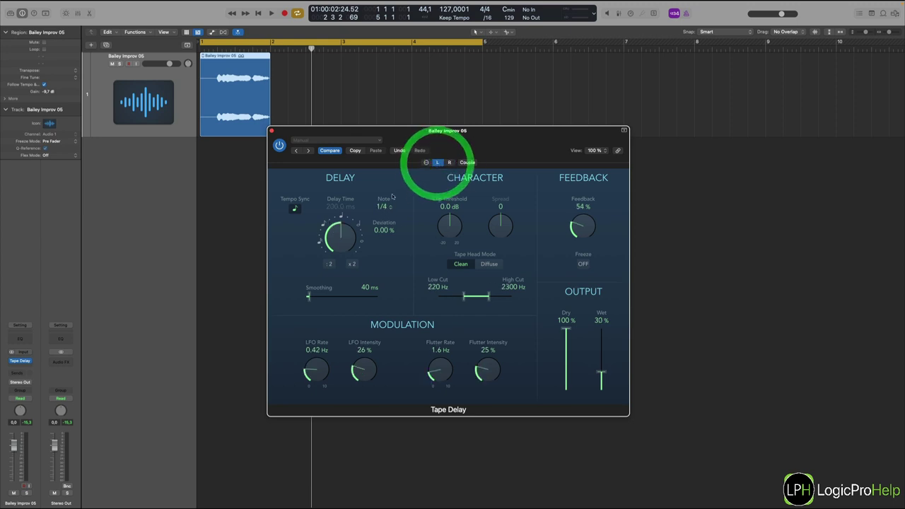
click(218, 44)
key(space)
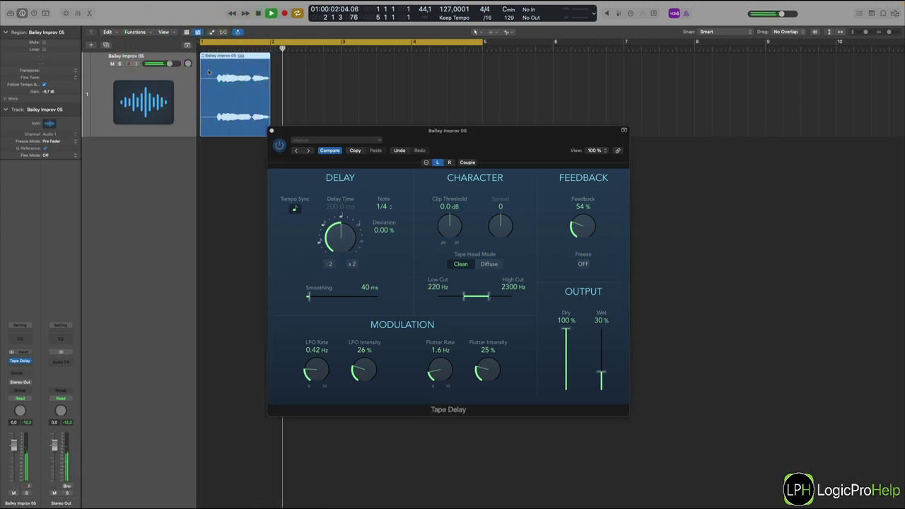
key(space)
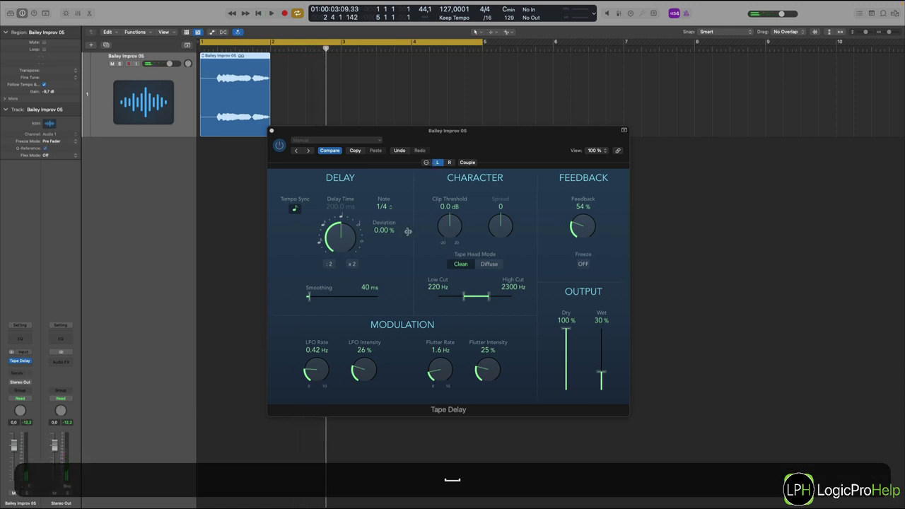
Step: Raise the Tape Delay's feedback to 57 % on the left channel and 81 % on the right channel
click(581, 228)
click(449, 162)
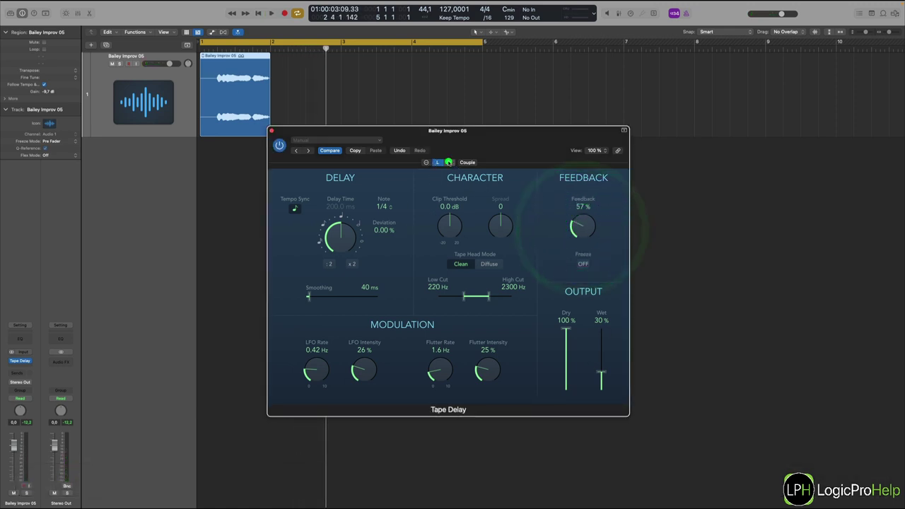
drag(591, 235, 591, 216)
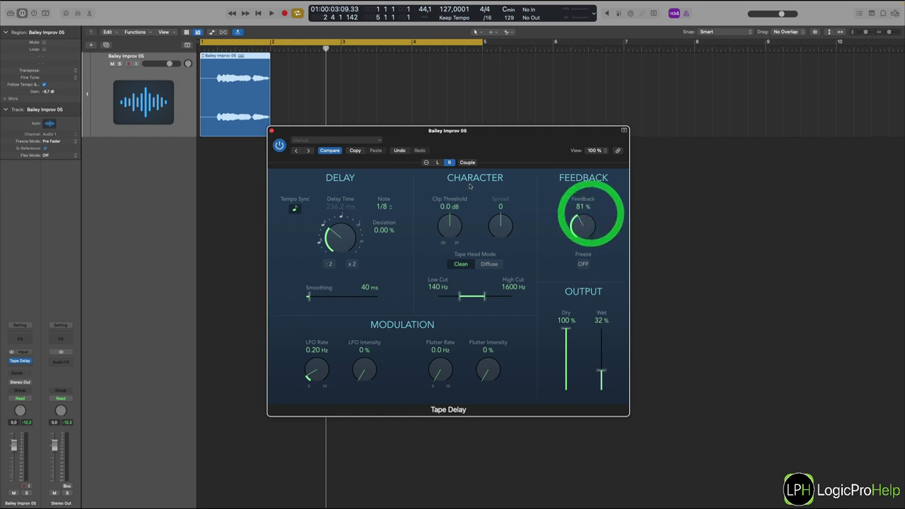
Step: Compare the left and right channel settings and set the right channel's feedback to 80 %
click(439, 162)
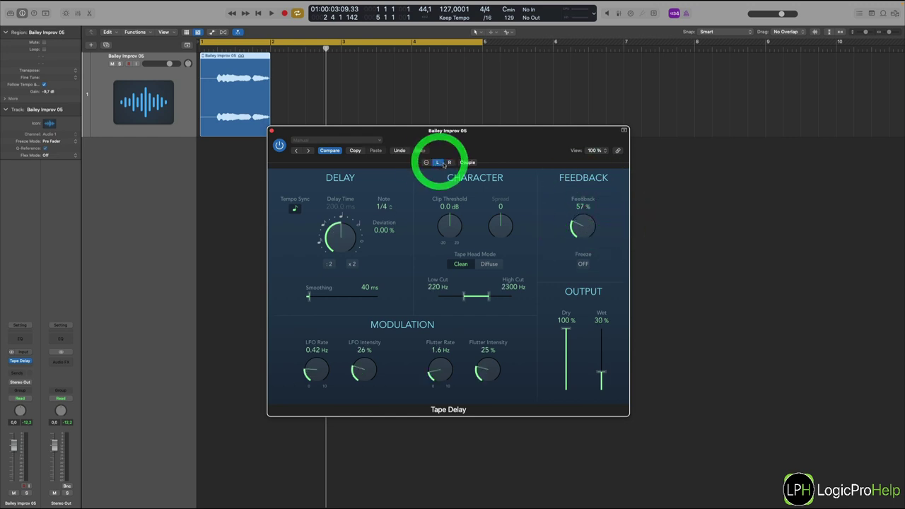
click(446, 165)
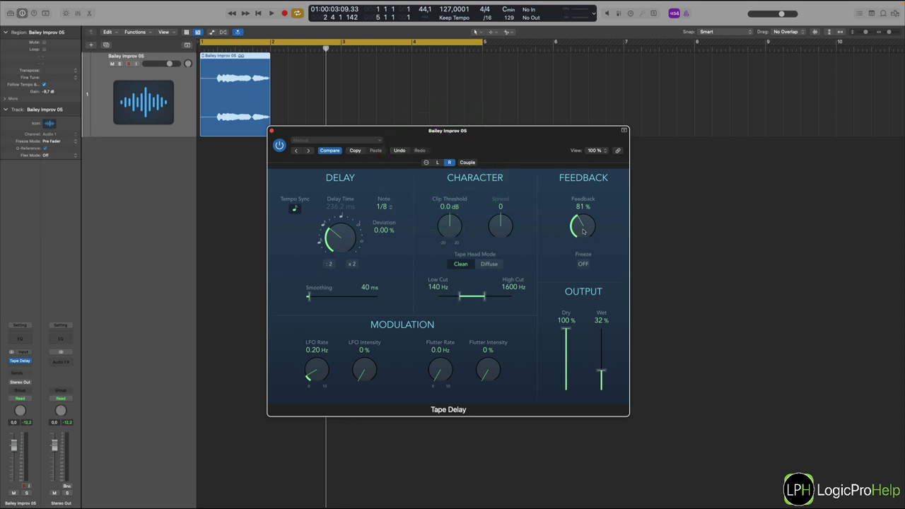
drag(583, 231, 583, 230)
drag(592, 222, 592, 224)
click(436, 163)
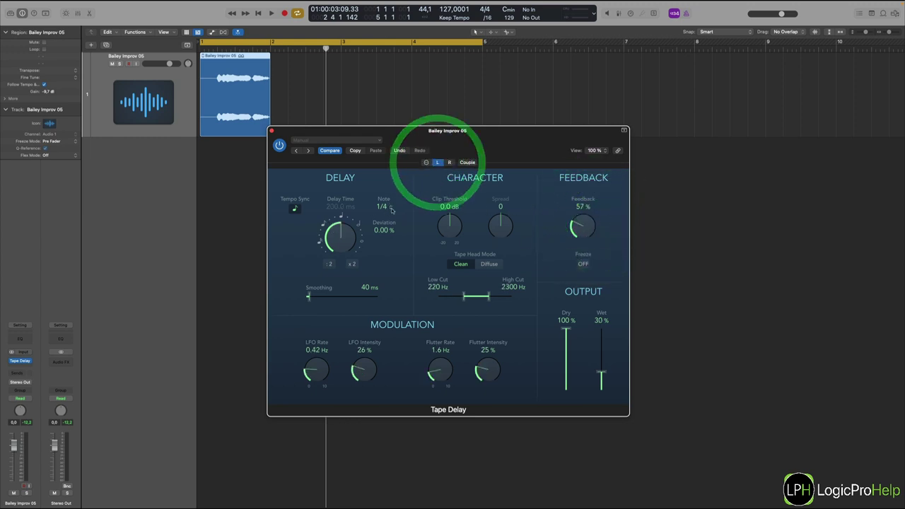
Step: Audition the adjusted feedback on the audio region, stop playback, and show the right channel's settings
key(space)
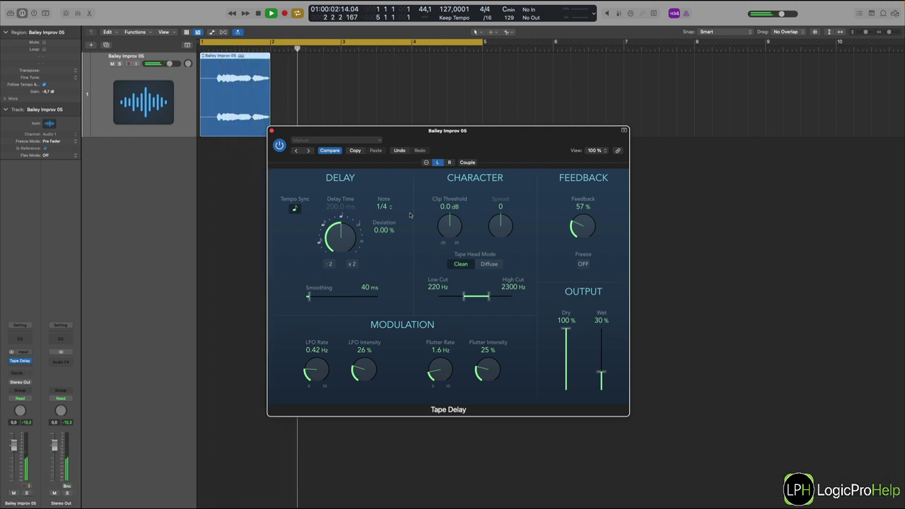
key(space)
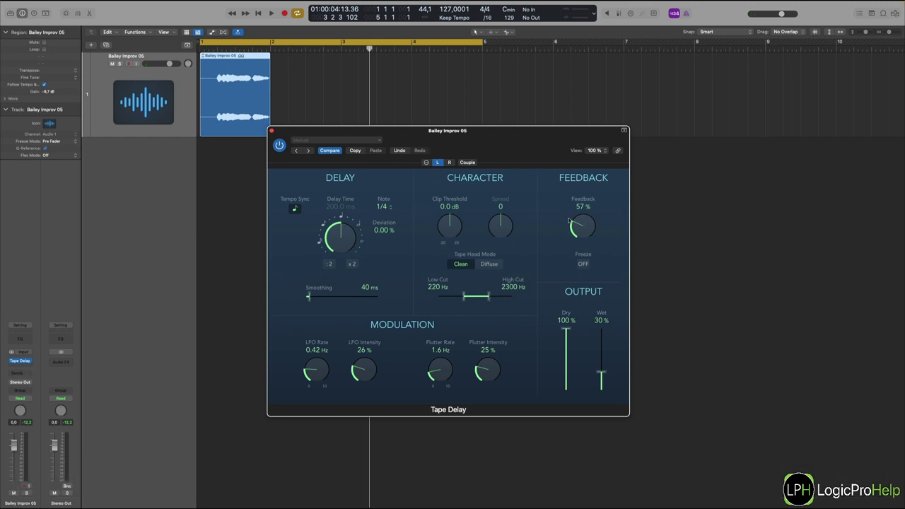
click(450, 162)
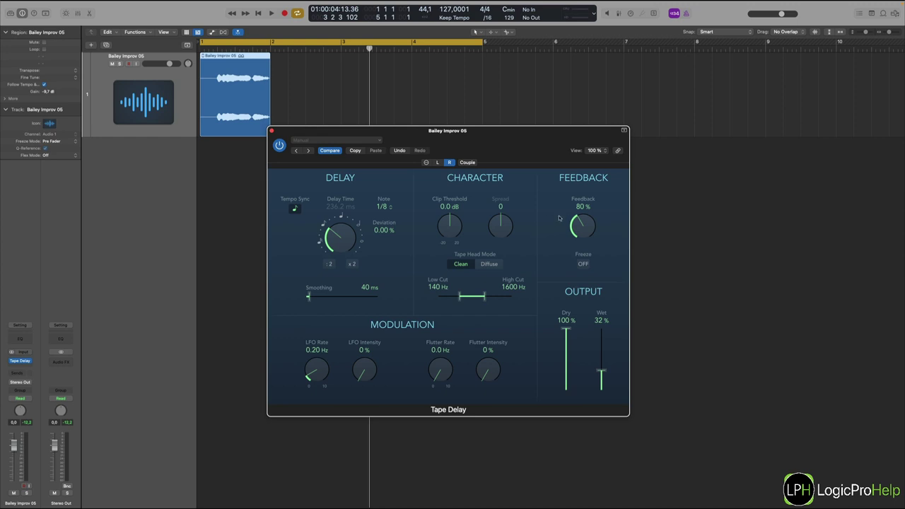
Step: On the left channel, set the smoothing to 180 ms and the flutter intensity to 24 %
click(435, 163)
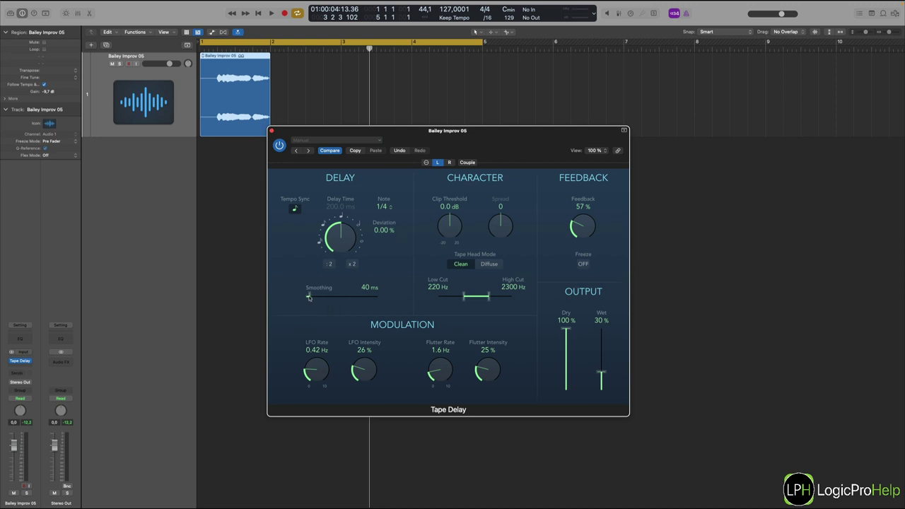
drag(309, 297, 319, 297)
click(367, 369)
click(447, 370)
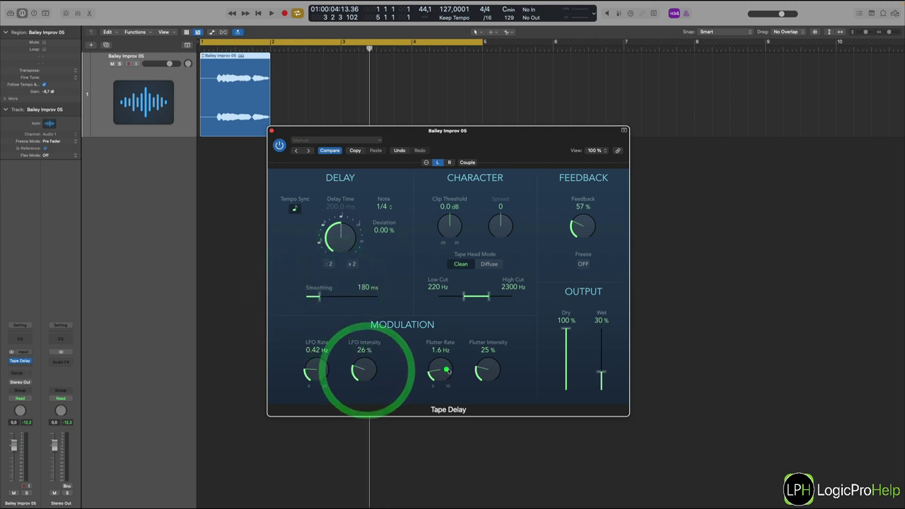
drag(488, 370, 489, 375)
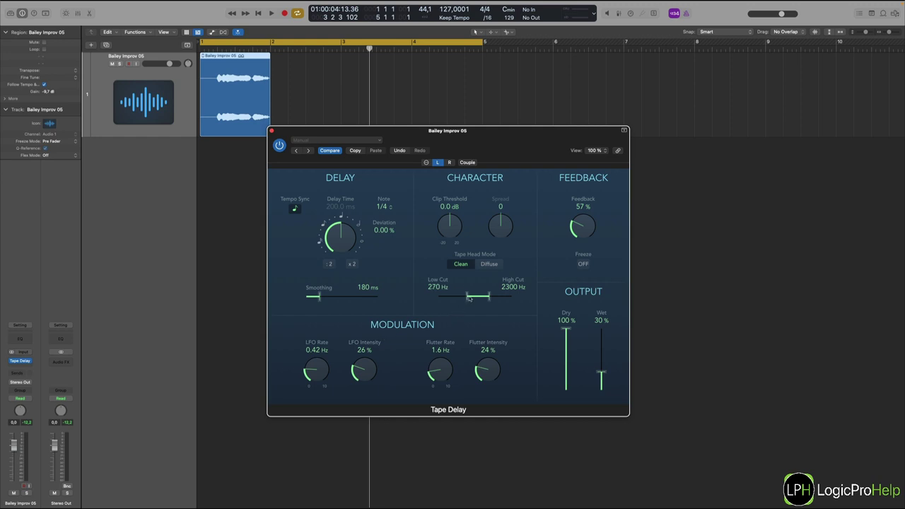
Step: Set low and high cuts to 1100 and 3300 Hz on the left channel, 580 and 2300 Hz on the right, and audition the region
mouse_move(467, 299)
mouse_down()
mouse_move(489, 297)
mouse_move(468, 295)
mouse_move(478, 295)
mouse_up()
click(450, 163)
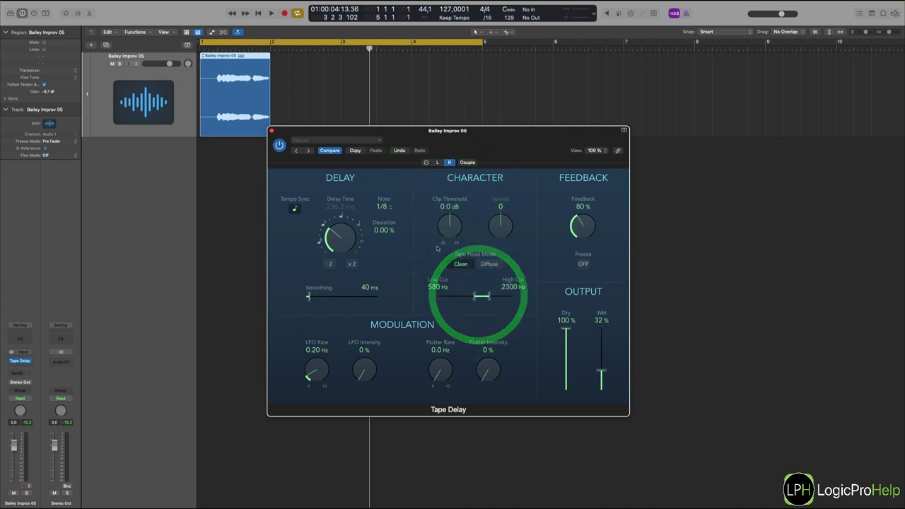
key(space)
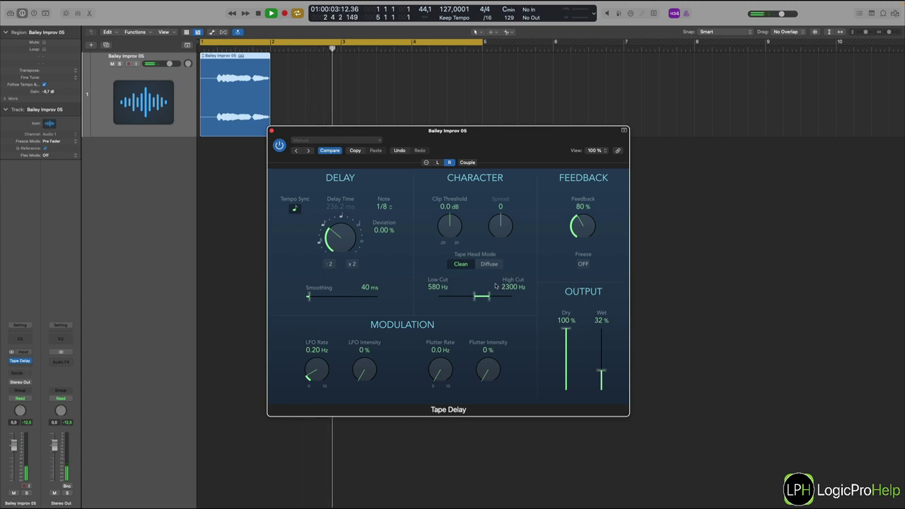
key(space)
Step: Raise the feedback to 85 % on the right channel and 76 % on the left, and play the region to audition it
click(577, 227)
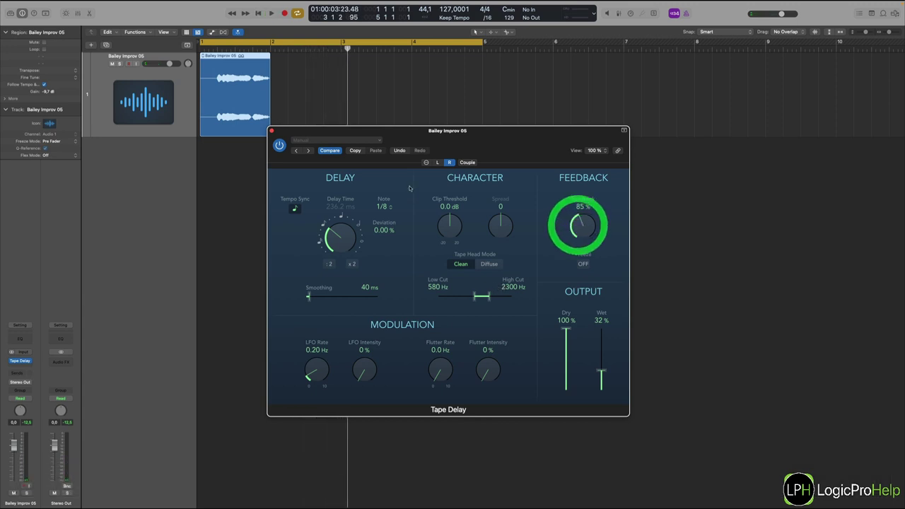
click(437, 162)
drag(581, 211, 581, 202)
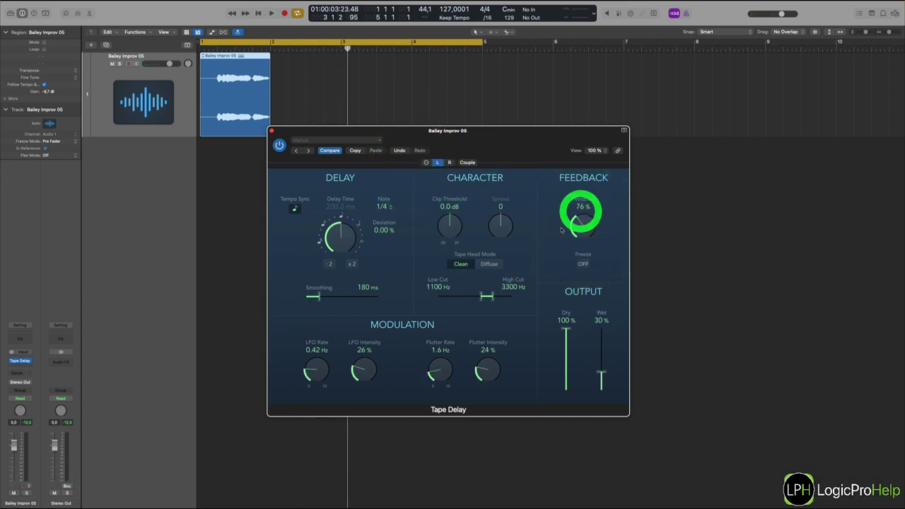
key(space)
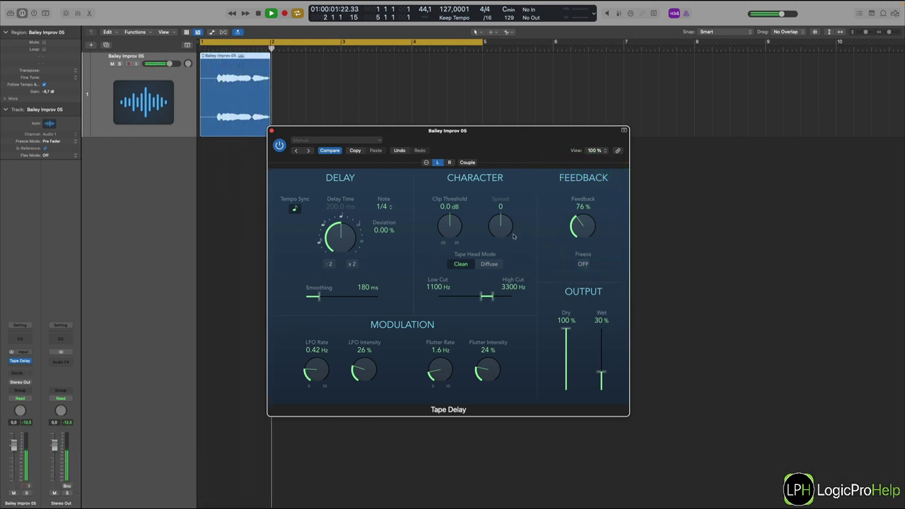
key(space)
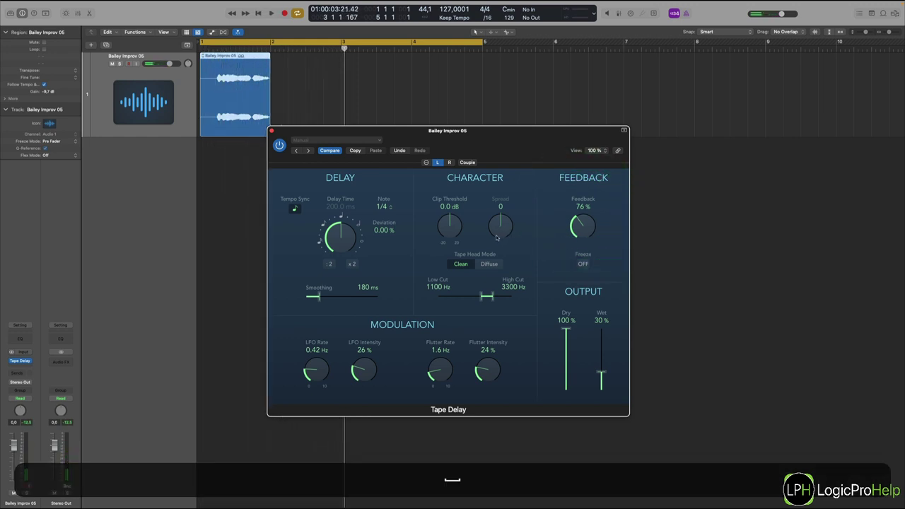
Step: Set the delay note value to 1/2 on the left channel and 1/4 on the right, and audition the region
click(382, 207)
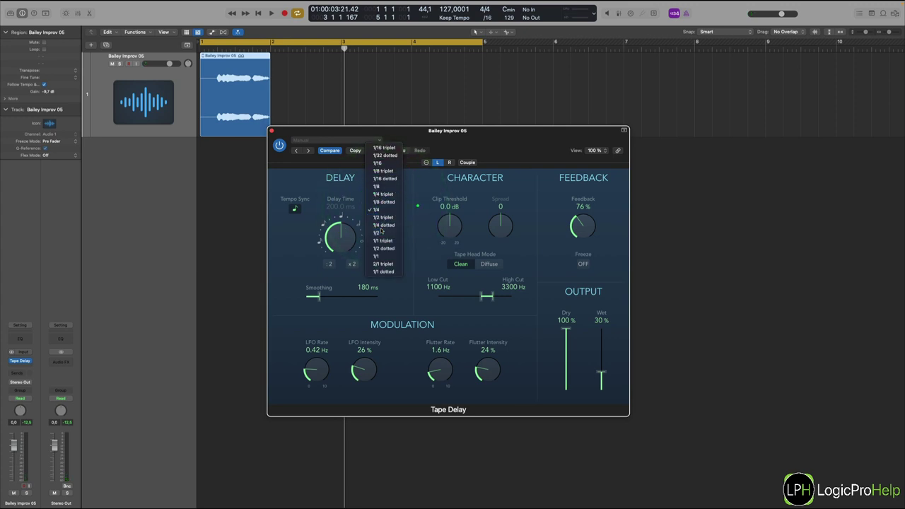
click(383, 232)
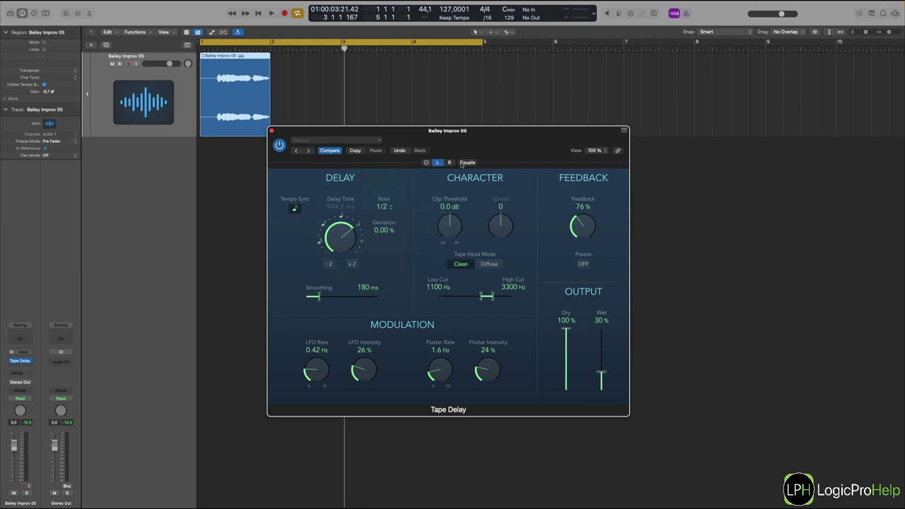
click(450, 163)
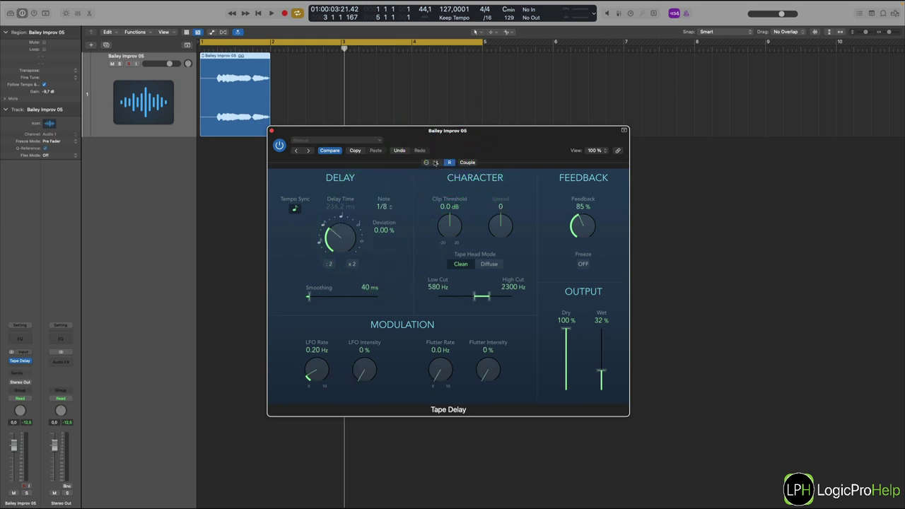
click(383, 207)
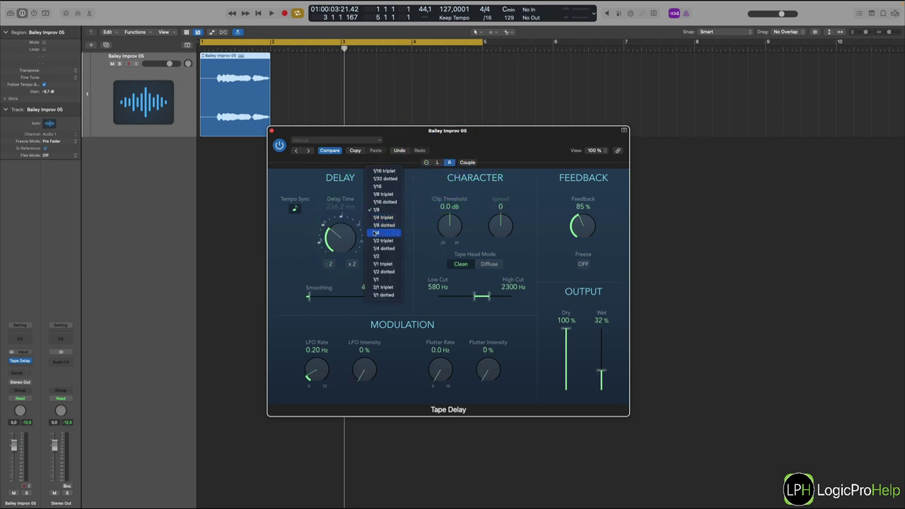
click(374, 230)
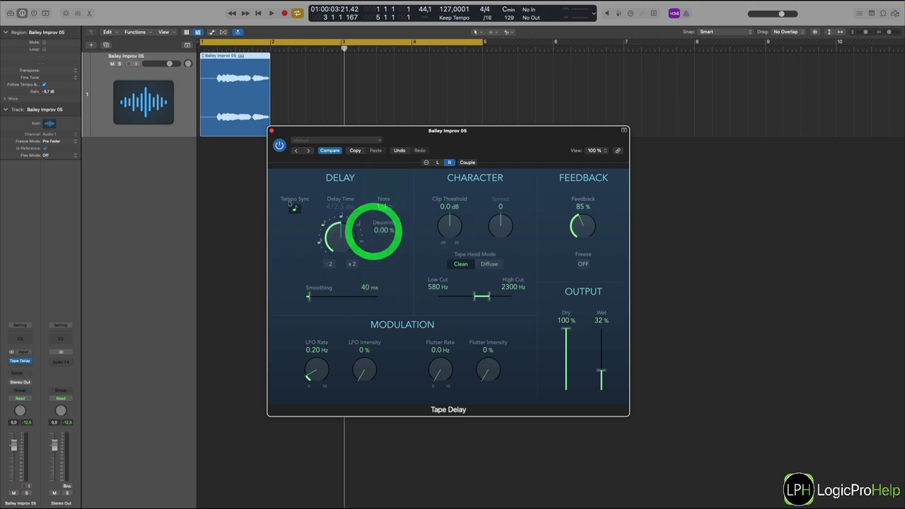
click(438, 163)
key(space)
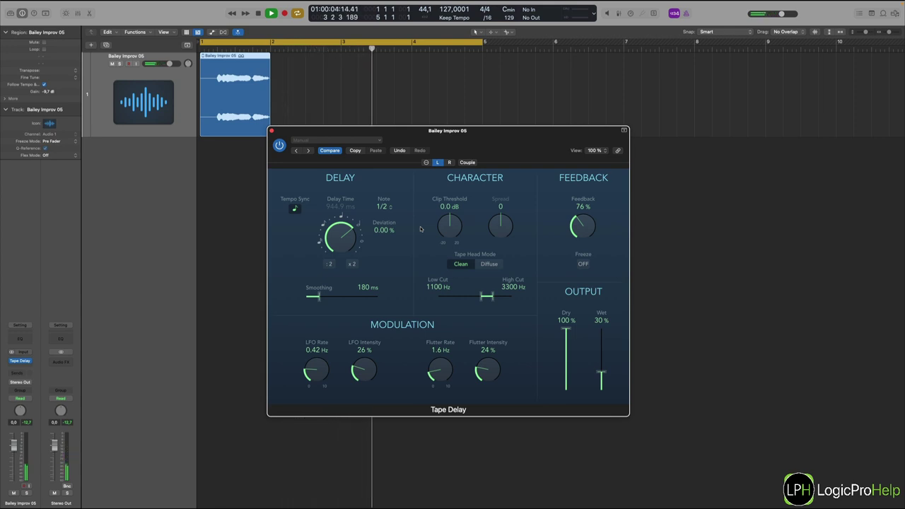
key(space)
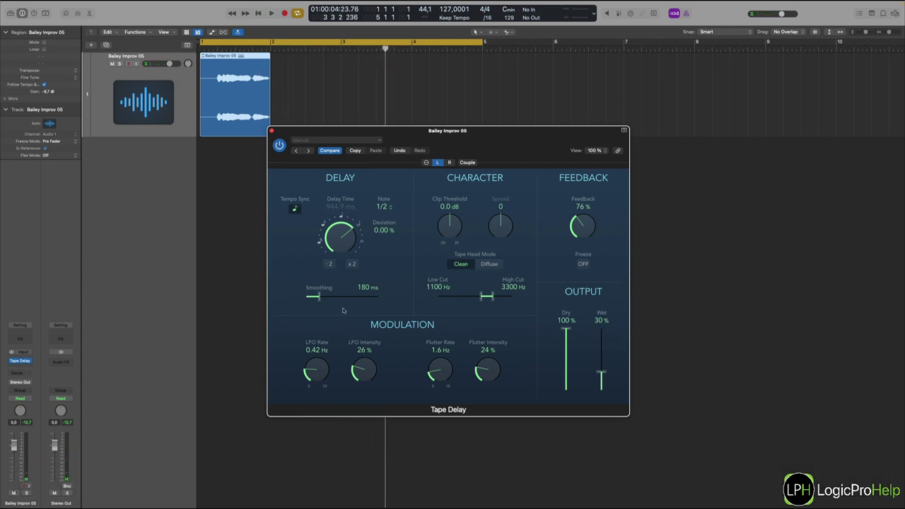
Step: Move the Tape Delay window slightly up and review the settings of the right and left channels
drag(460, 138, 463, 130)
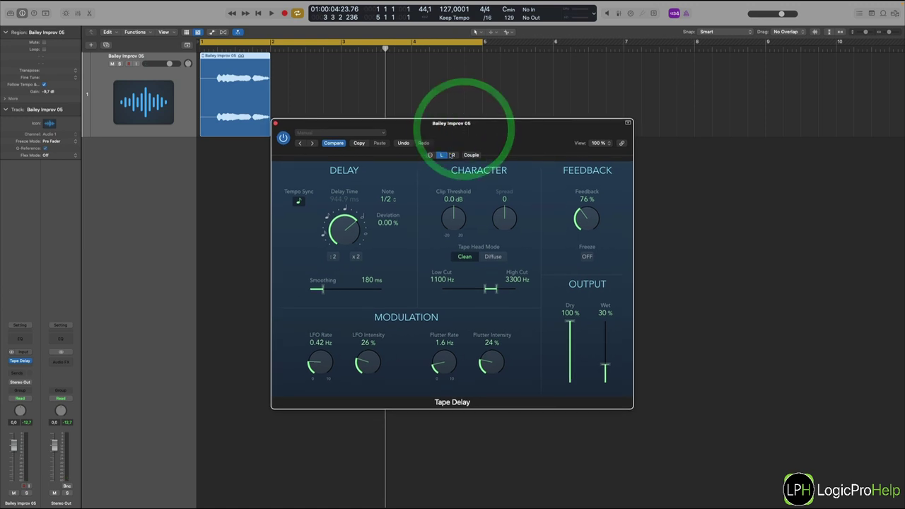
click(450, 155)
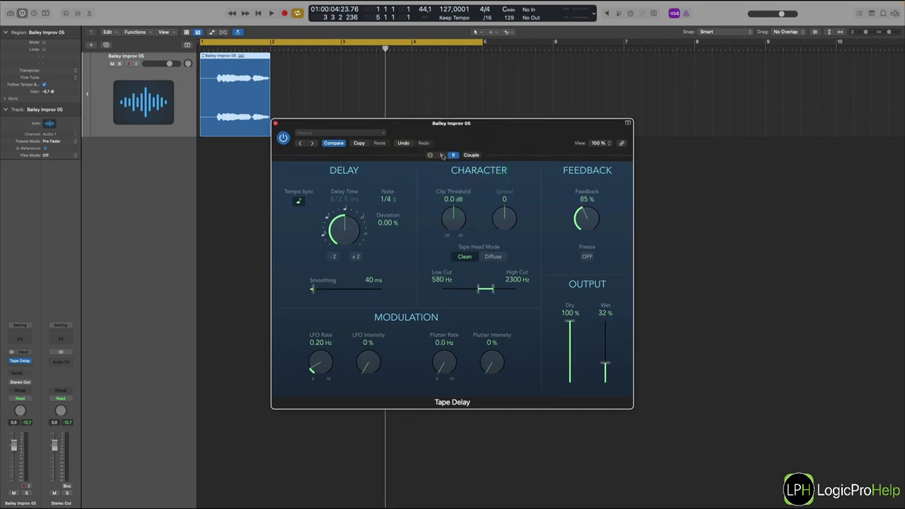
click(441, 155)
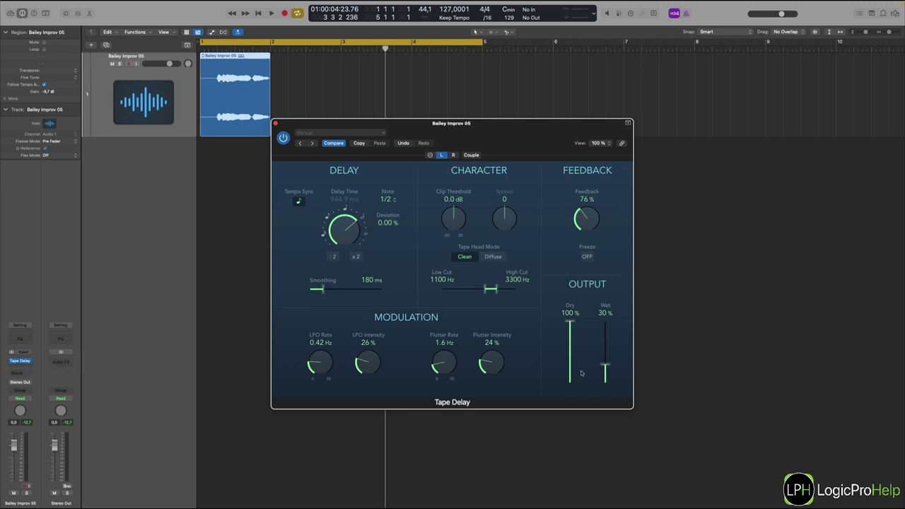
Step: On the right channel, set the clip threshold to +0.8 dB, the low cut to 1400 Hz and the high cut to 5600 Hz
click(453, 155)
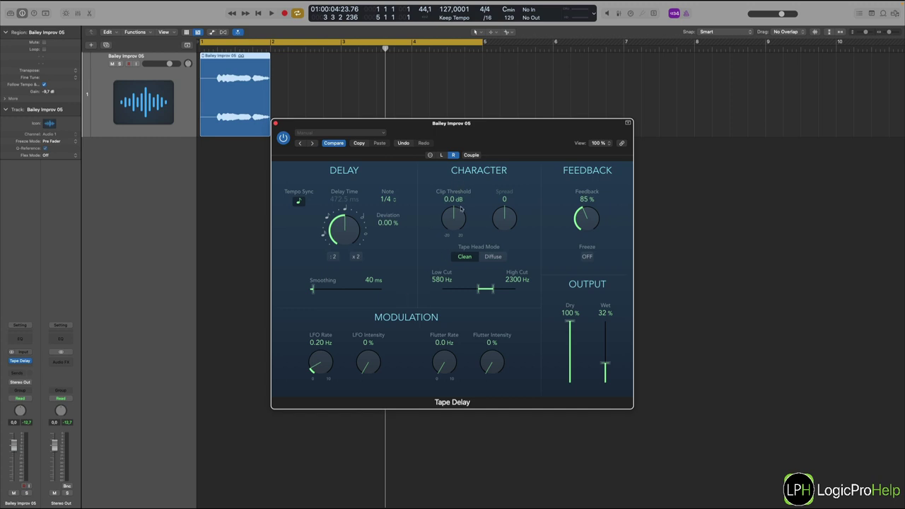
drag(460, 210, 460, 205)
drag(484, 289, 494, 288)
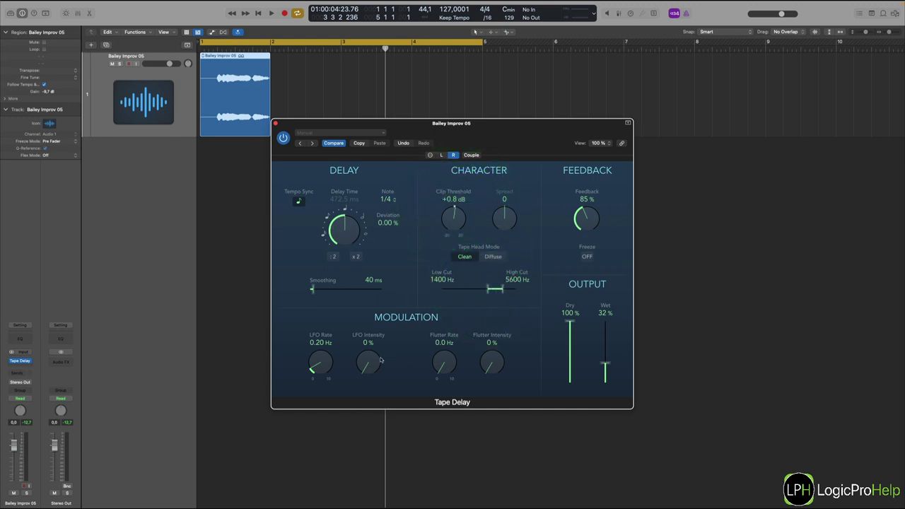
Step: Set the right channel's LFO intensity to 21 %, flutter rate to 2.1 Hz, flutter intensity to 35 % and wet level to 30 %
mouse_move(378, 362)
mouse_down()
mouse_move(380, 340)
mouse_move(379, 357)
mouse_up()
drag(456, 351, 493, 332)
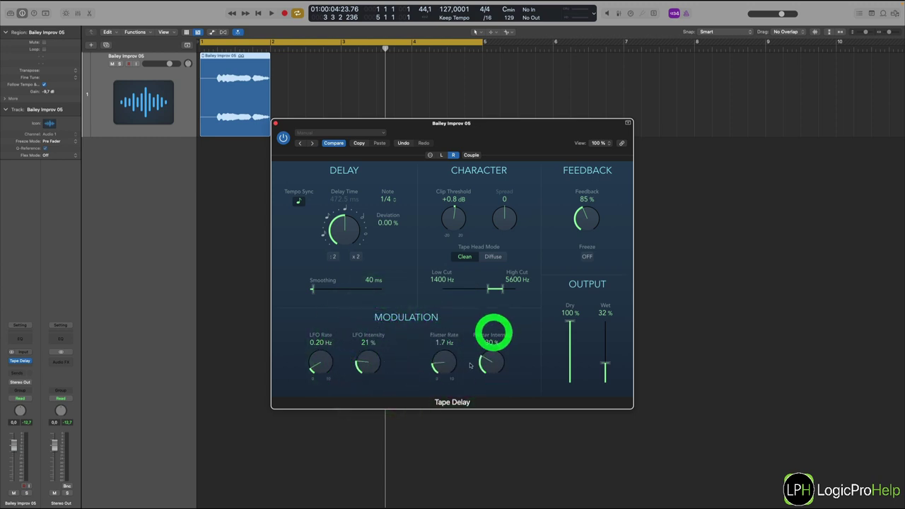
drag(473, 364, 450, 357)
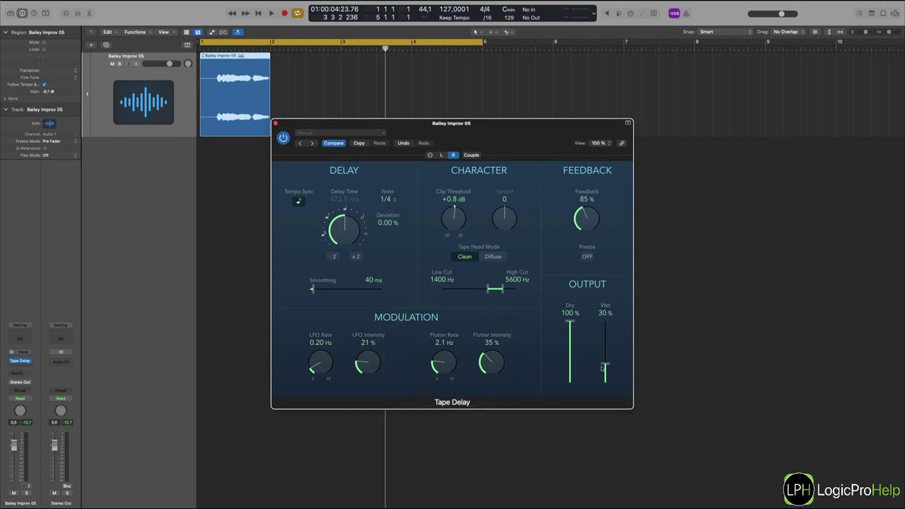
drag(604, 365, 604, 366)
click(440, 156)
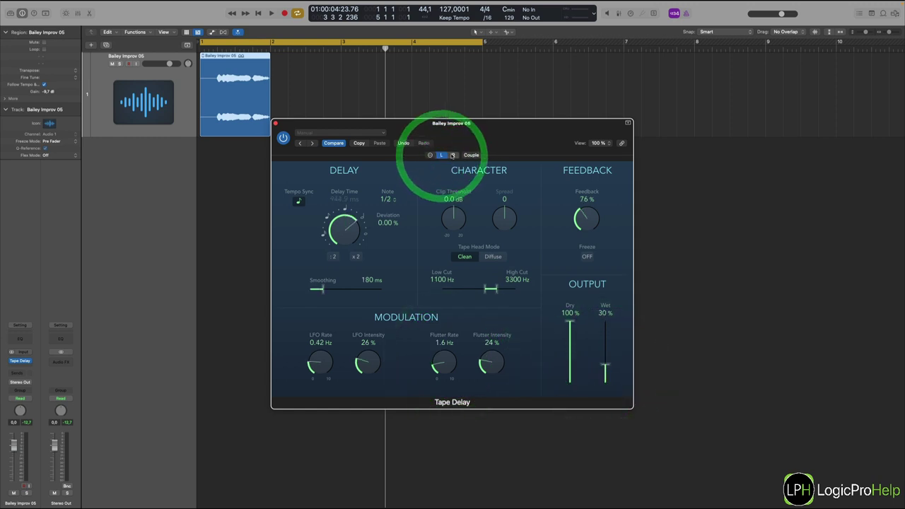